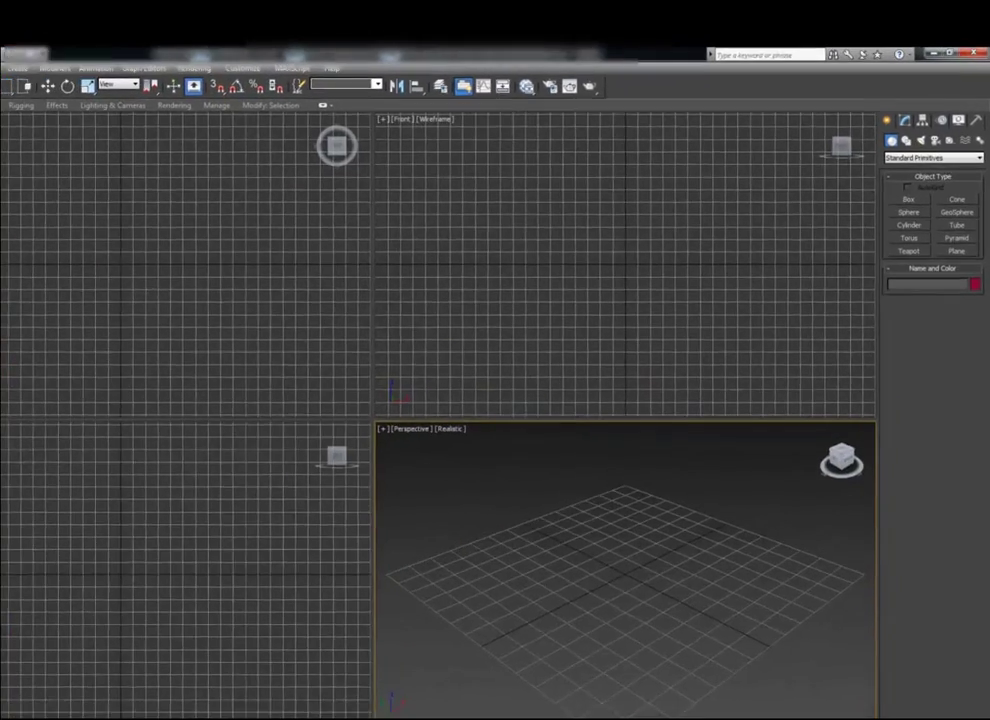
Step: Create a CATParent rig from the Base Human preset on the grid in the maximized perspective view
key("alt+w")
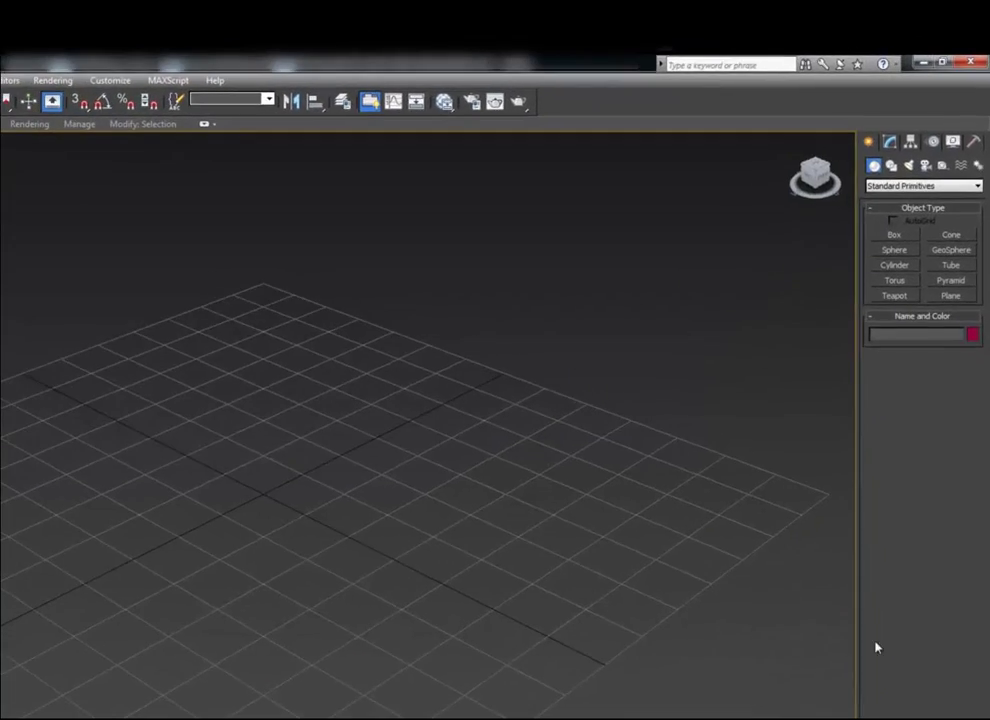
left_click(941, 166)
left_click(914, 187)
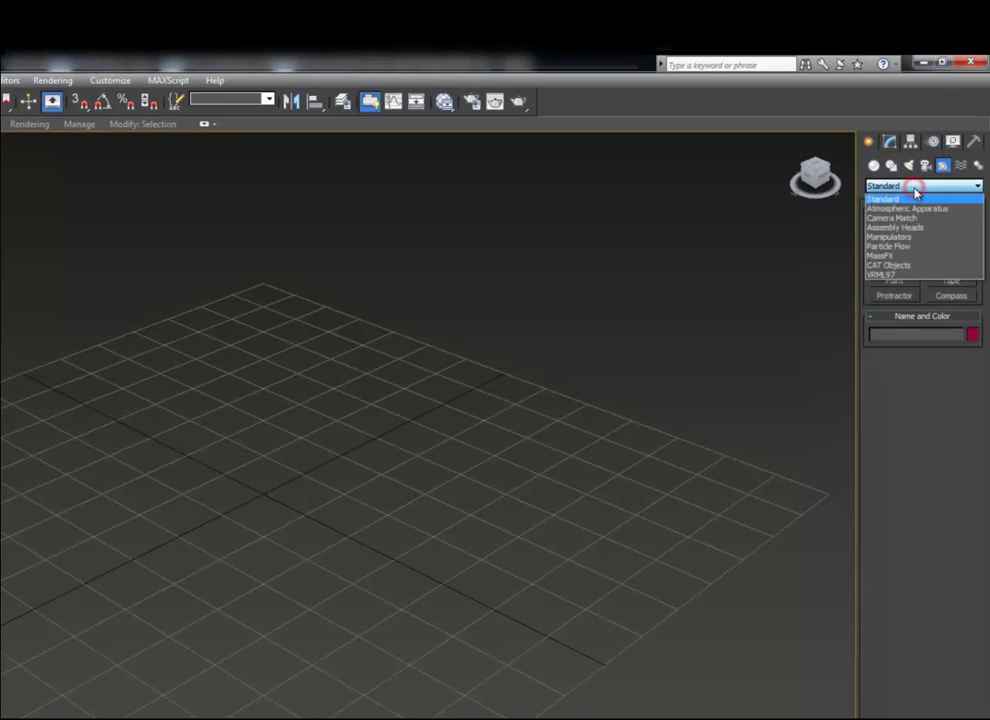
left_click(893, 265)
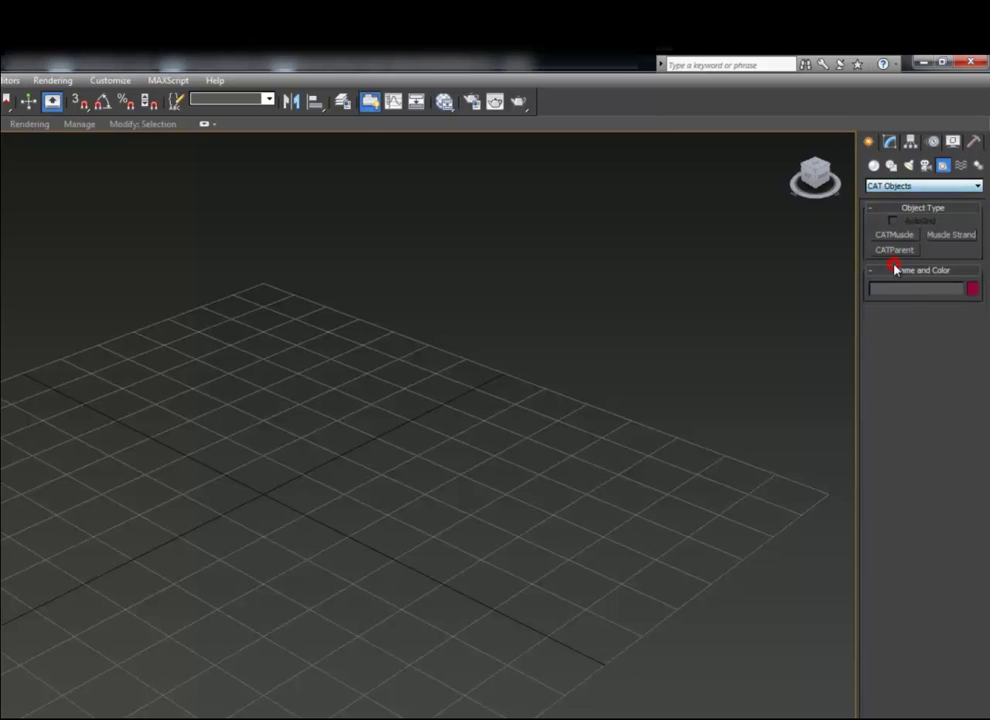
left_click(895, 251)
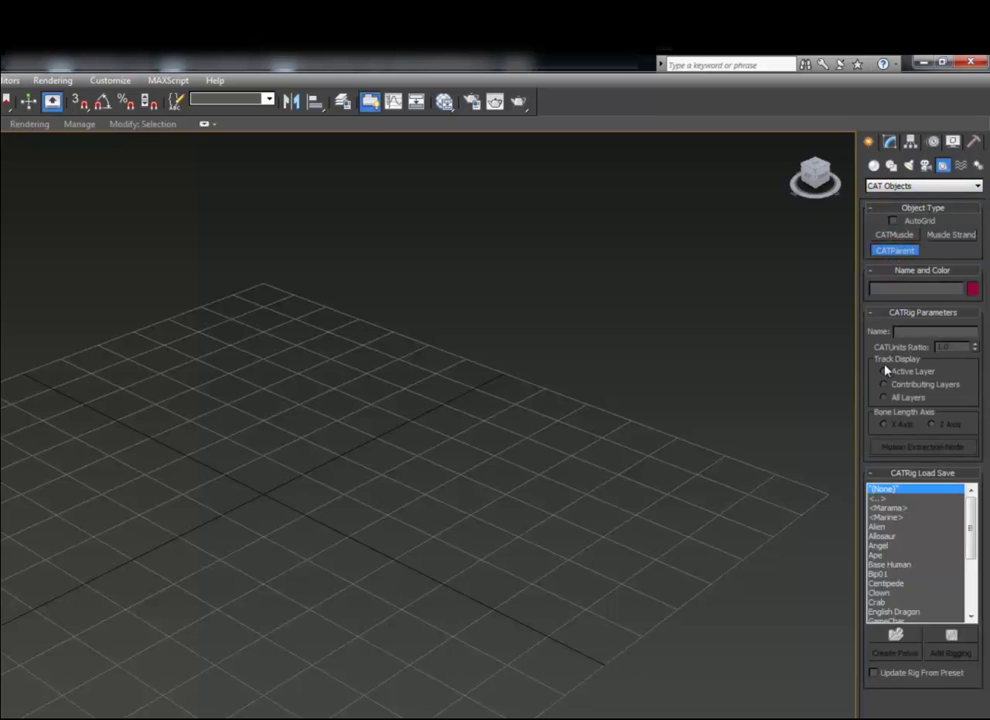
left_click(893, 566)
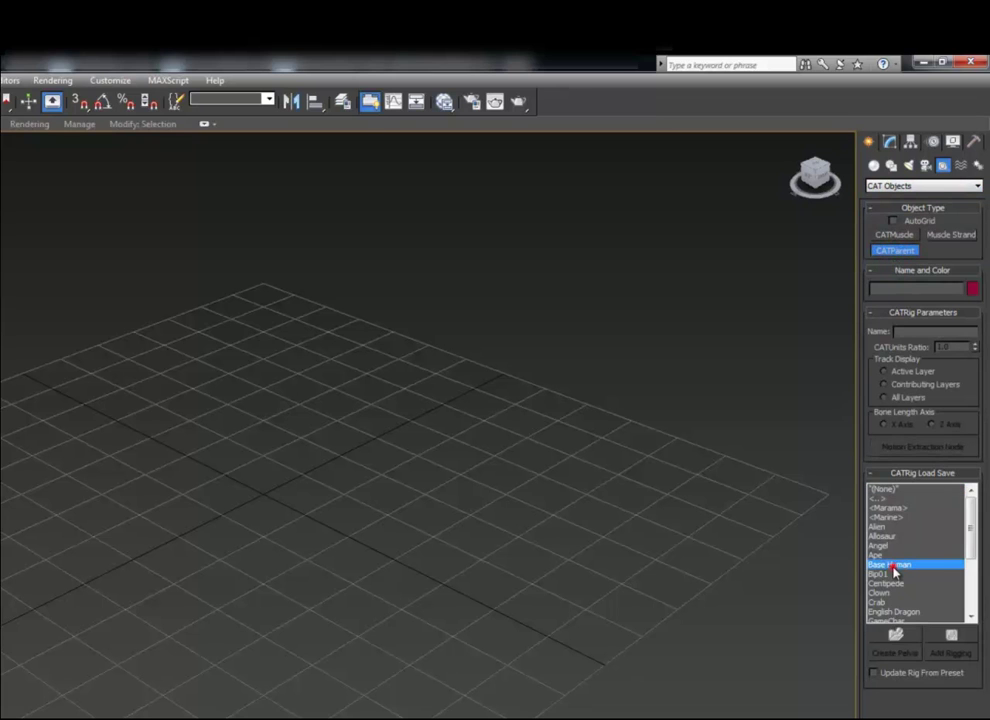
left_click(284, 603)
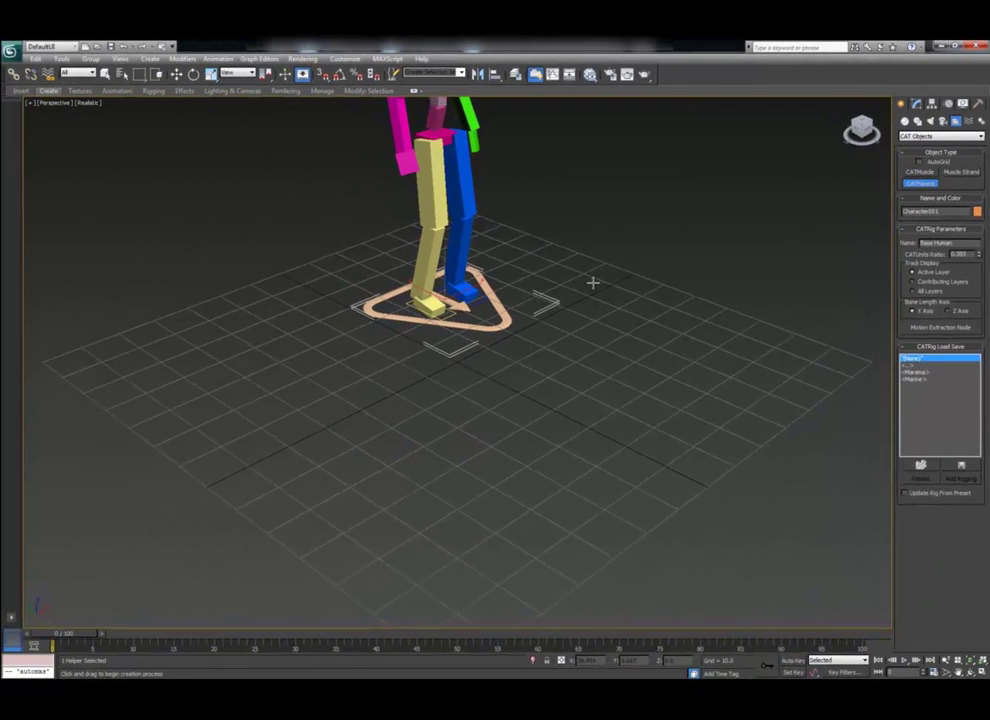
right_click(617, 282)
left_click(637, 289)
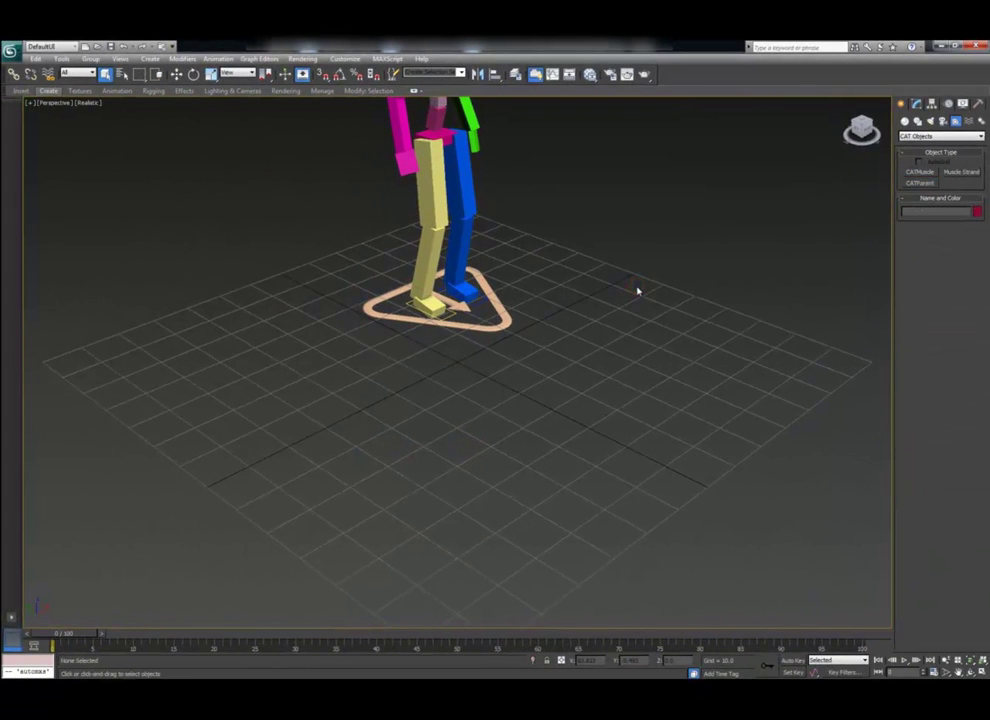
key("z")
middle_click_drag(642, 315, 609, 311, "alt")
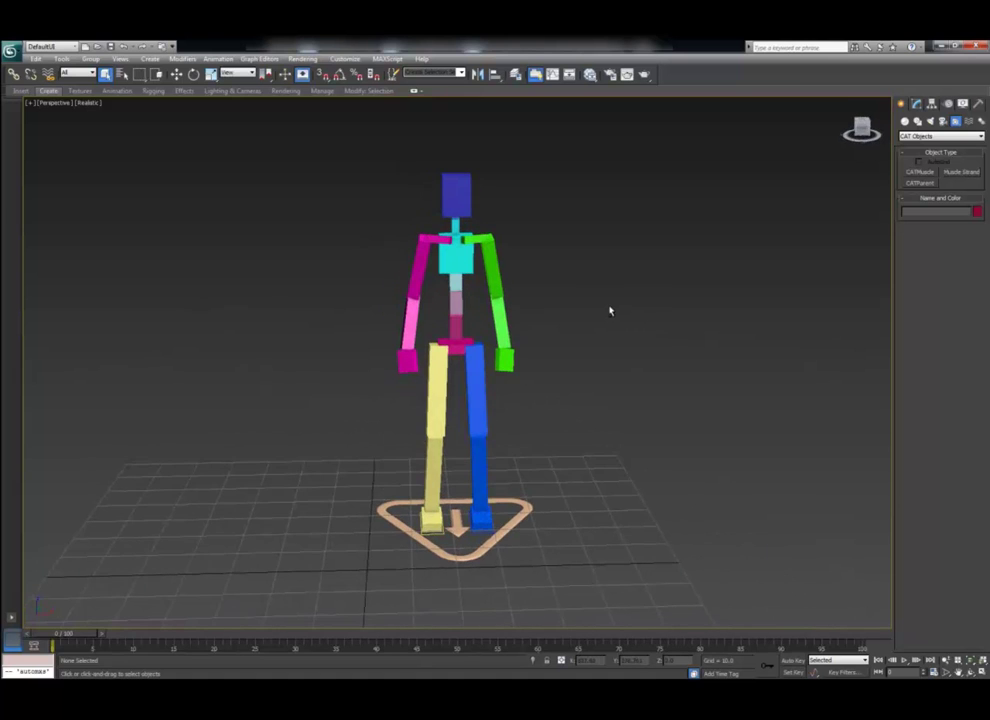
Step: Set the spine control to Keyframed for the rig's spine and neck, accepting the FK conversion
left_click(451, 313)
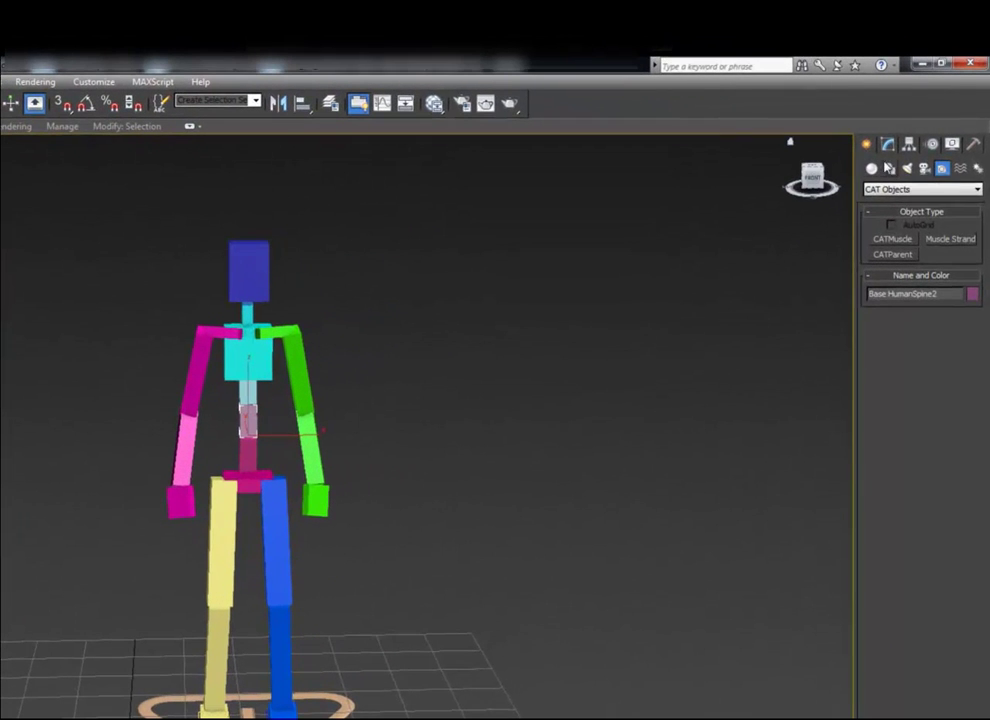
left_click(890, 146)
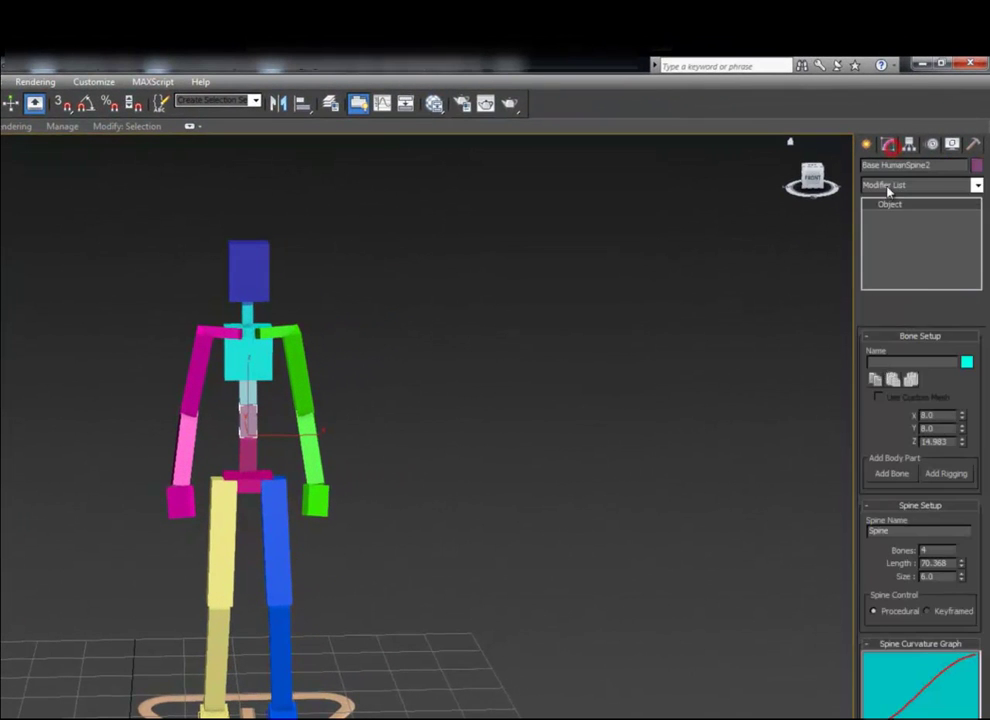
left_click(937, 614)
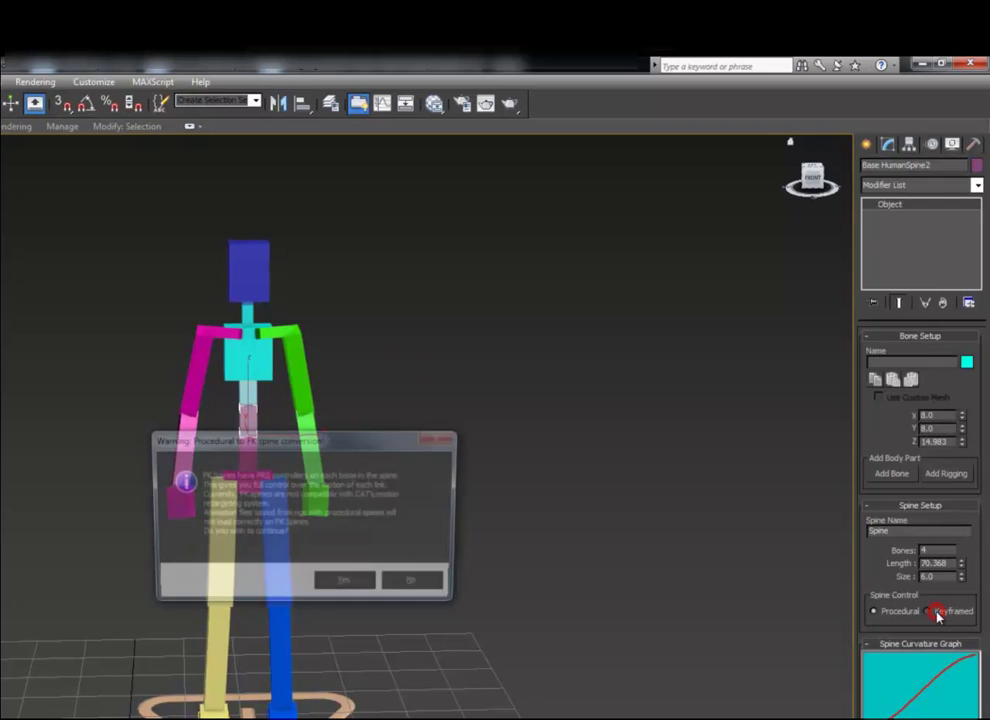
left_click(346, 585)
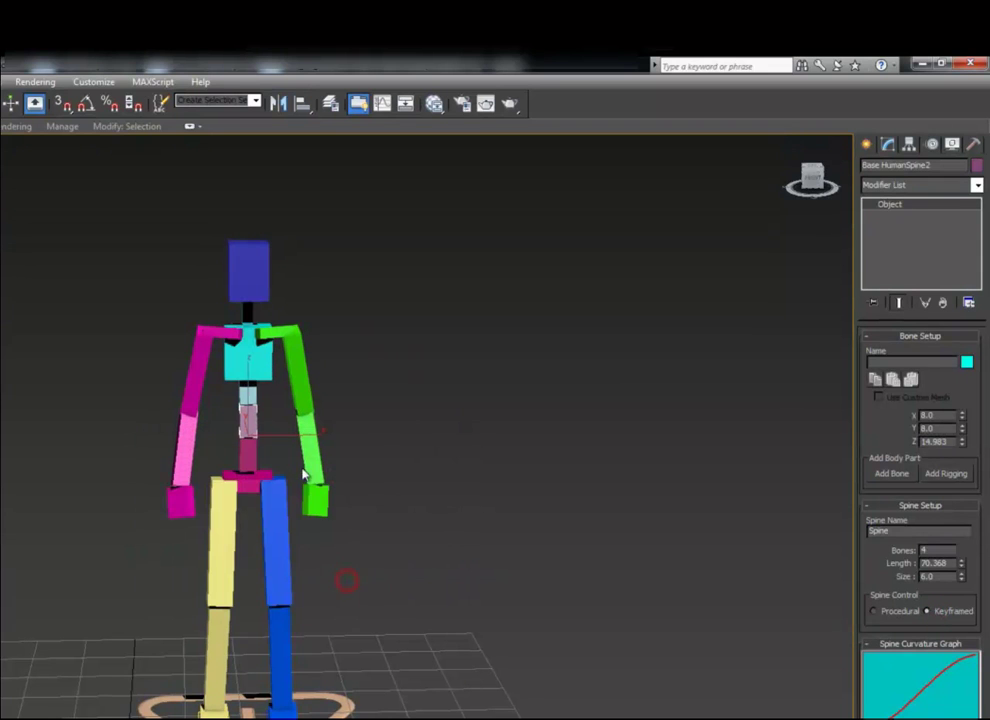
left_click(246, 310)
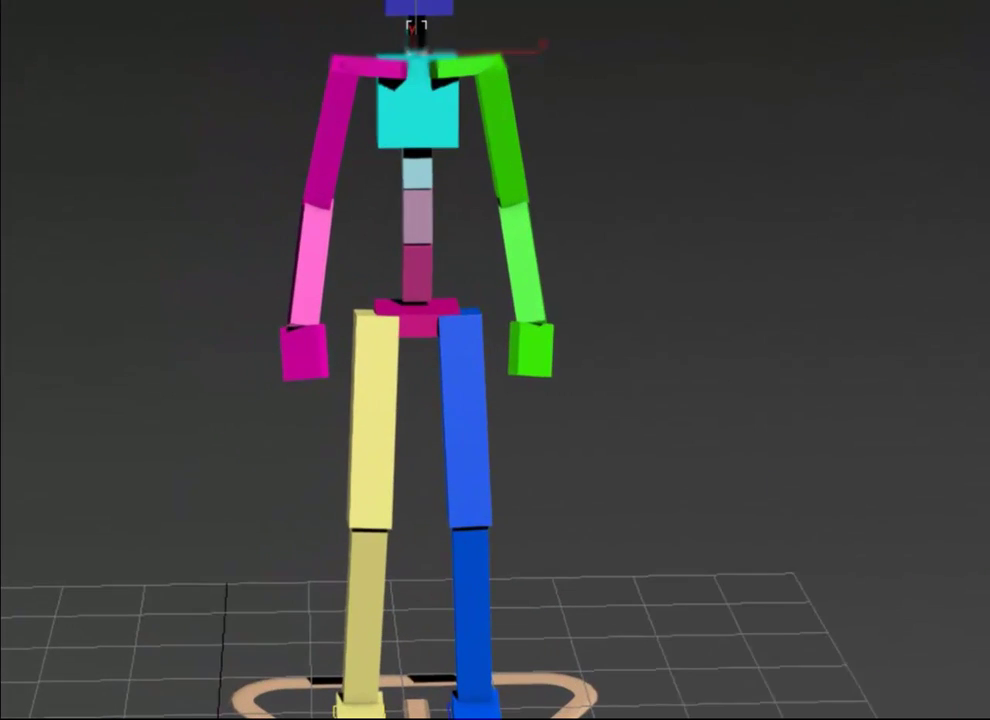
left_click(927, 612)
left_click(588, 492)
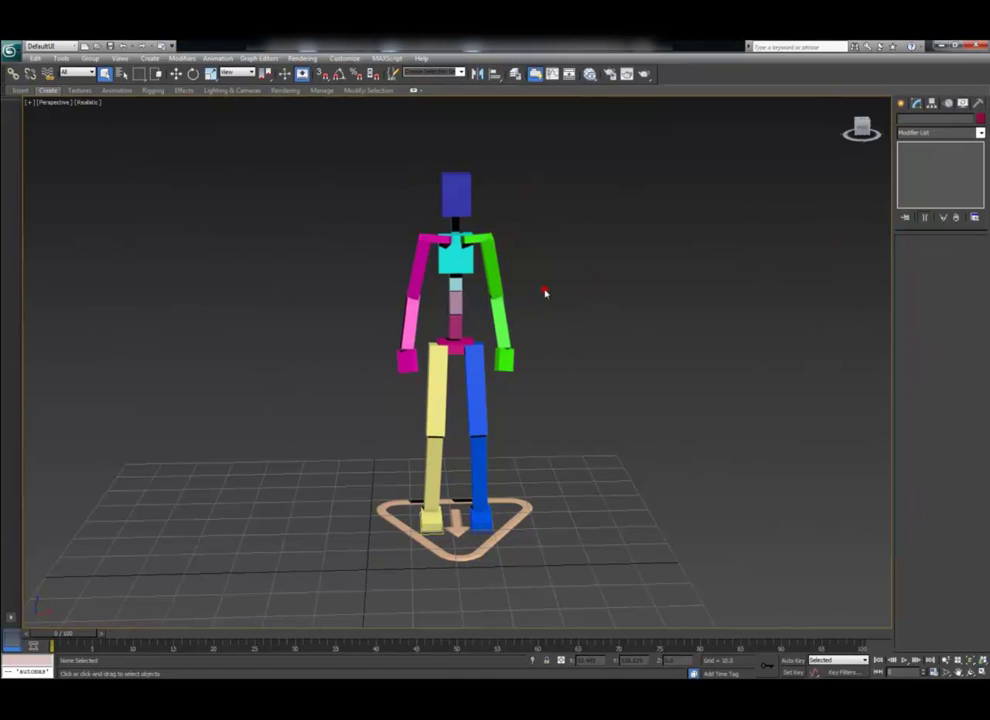
Step: In the front view, rotate both upper arms outward to a horizontal T-pose using angle snapping
key("f")
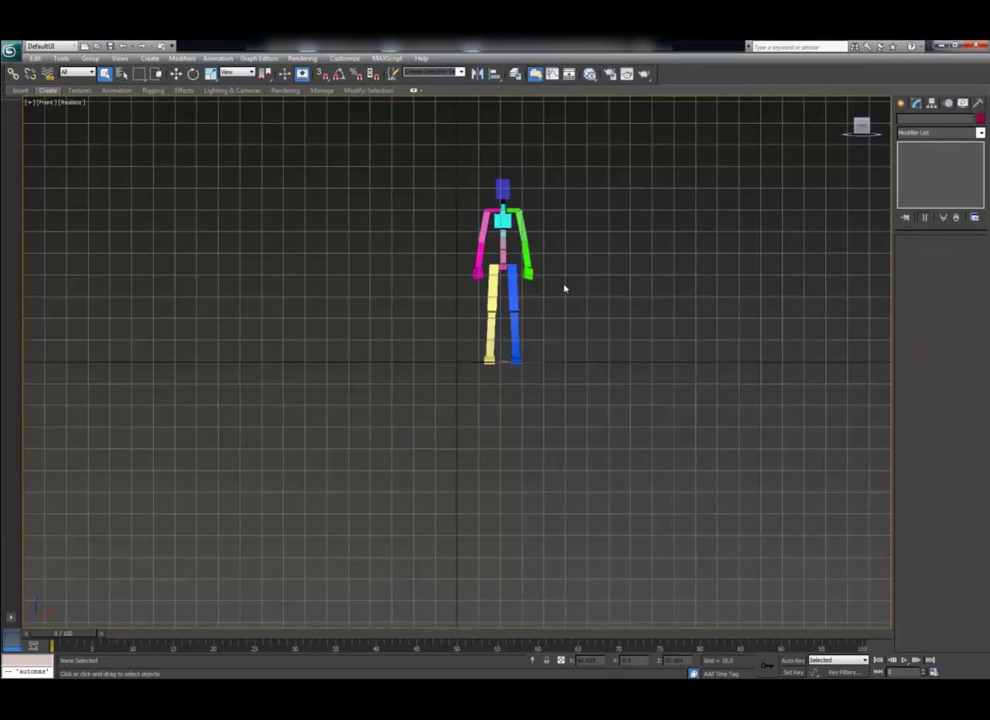
key("z")
left_click(500, 242)
key("e")
left_click_drag(526, 242, 562, 162)
key("ctrl+z")
key("a")
left_click(418, 241)
left_click_drag(385, 229, 348, 205)
left_click(621, 296)
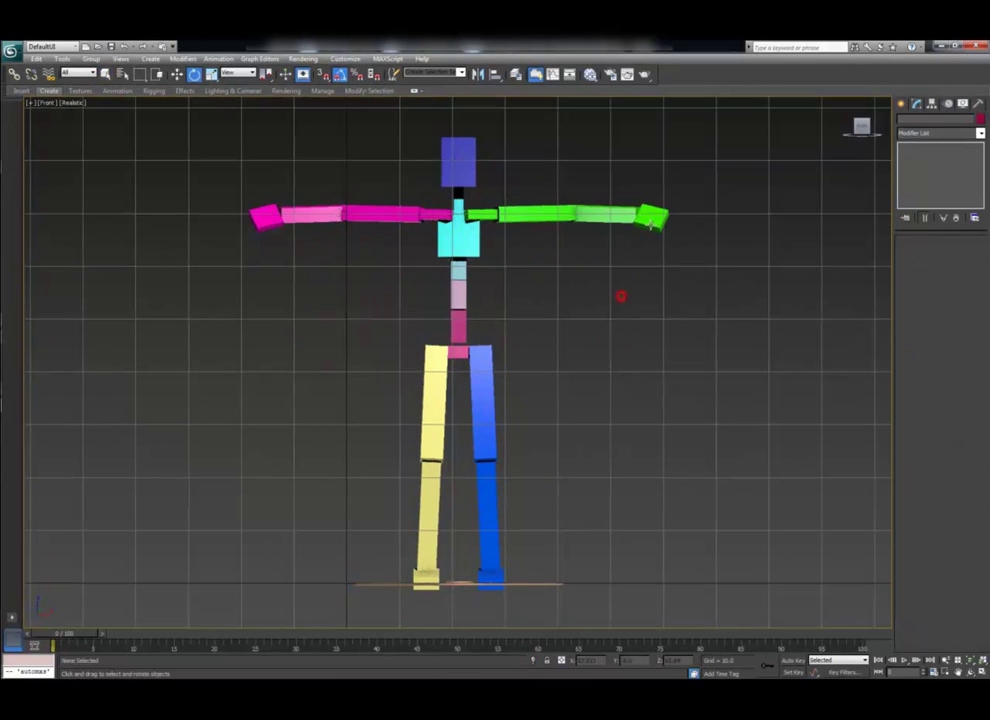
Step: Rotate both palms in the front view so they lie level with the outstretched arms
left_click(651, 222)
left_click_drag(604, 215, 678, 216)
left_click(258, 224)
left_click_drag(267, 215, 279, 246)
left_click(698, 311)
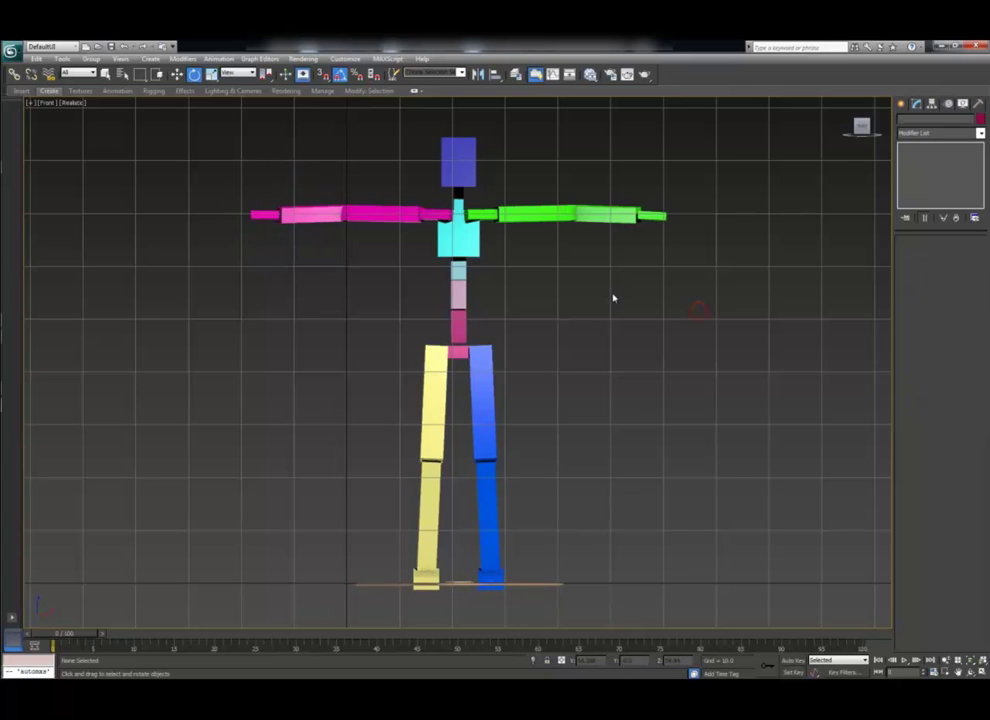
Step: In the top view, straighten the green arm by rotating its upper arm, forearm and palm into line
key("p")
key("t")
left_click(589, 296)
left_click_drag(562, 293, 567, 308)
left_click(698, 337)
left_click_drag(698, 336, 718, 320)
left_click(831, 305)
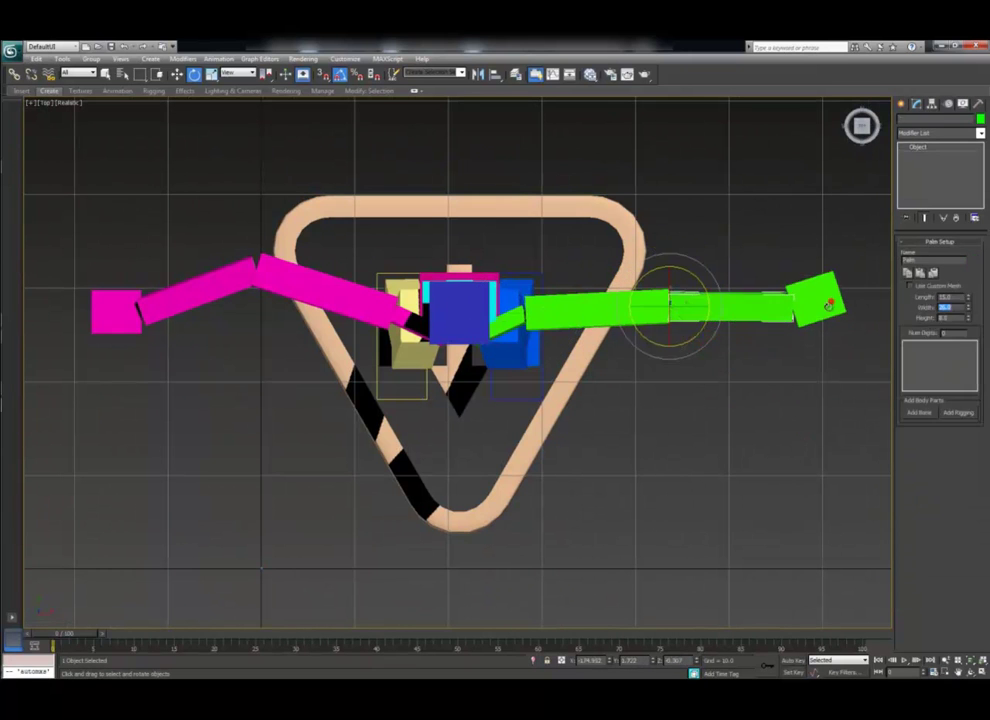
left_click_drag(828, 318, 820, 337)
Step: Straighten the magenta arm in the top view by rotating its upper arm, forearm and palm into line
left_click(354, 294)
left_click_drag(356, 294, 352, 311)
left_click(217, 331)
left_click_drag(217, 330, 208, 315)
left_click(102, 301)
left_click_drag(88, 320, 92, 335)
left_click(261, 429)
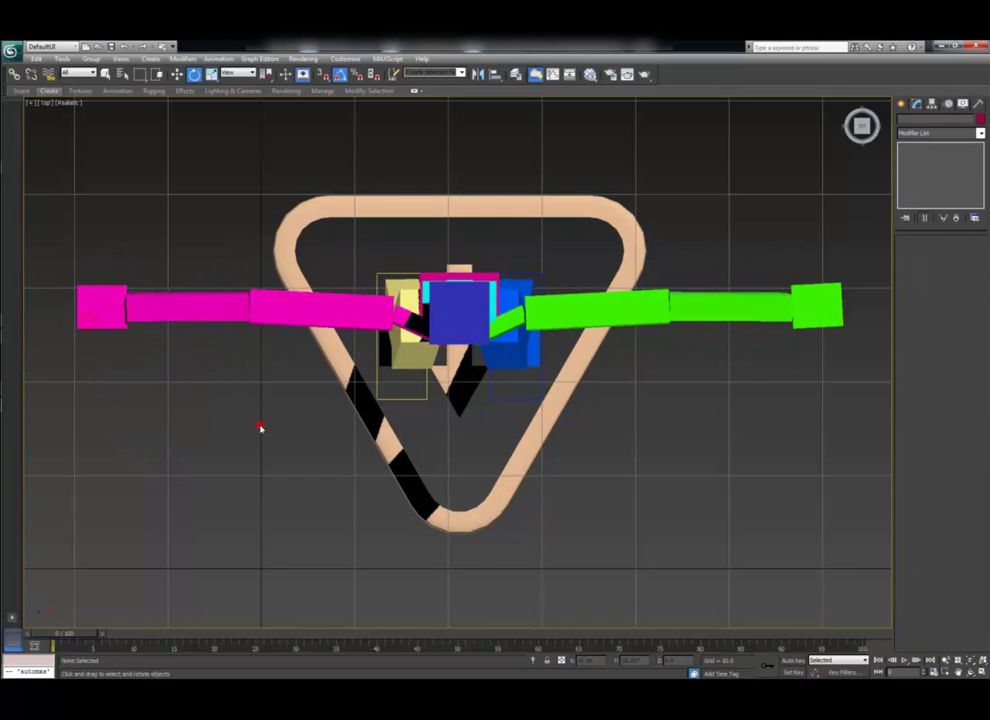
Step: Select both foot platforms and adjust them in the left view so the feet rest flat on the ground
key("p")
middle_click_drag(614, 382, 618, 415, "alt")
right_click(518, 514, "alt")
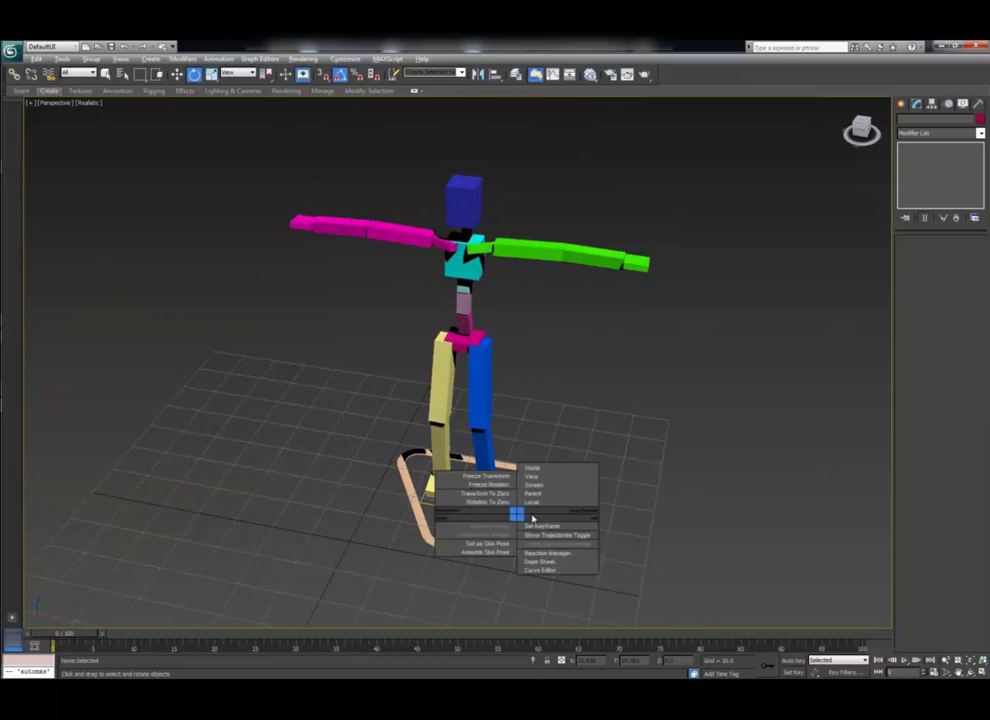
left_click(430, 504)
key("w")
left_click(488, 497, "ctrl")
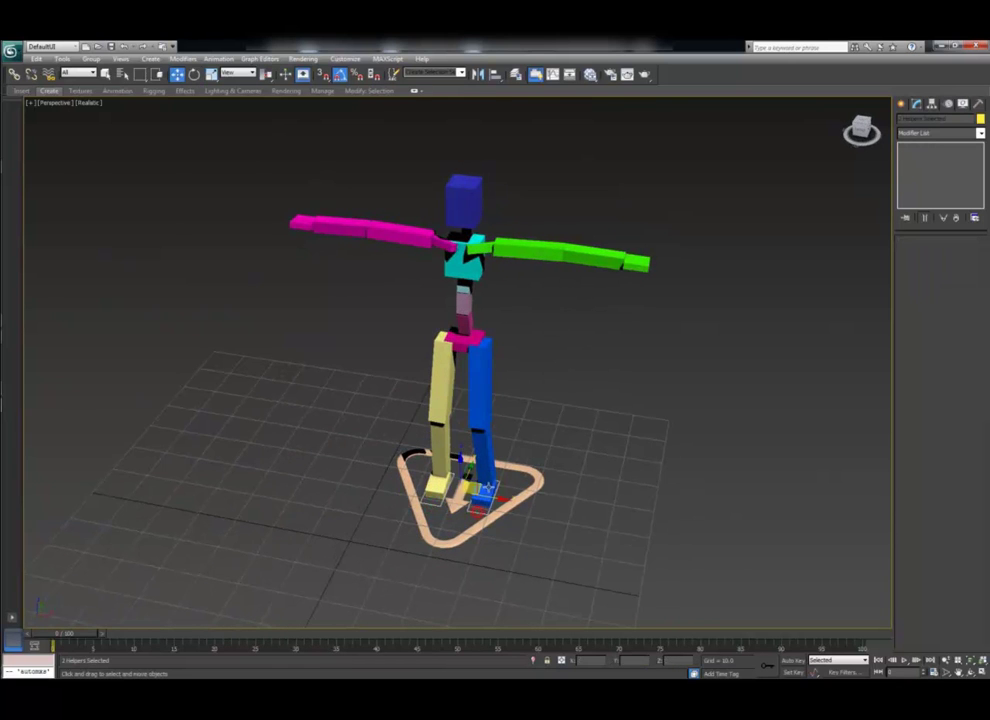
key("l")
scroll(436, 361, "up", 5)
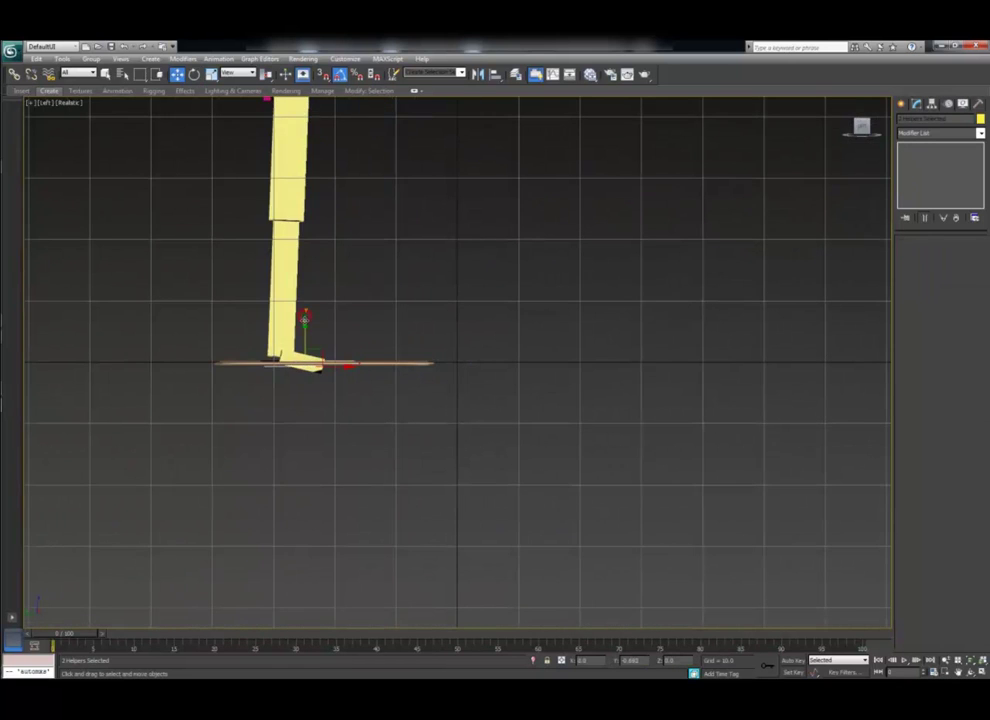
key("e")
left_click_drag(317, 329, 327, 334)
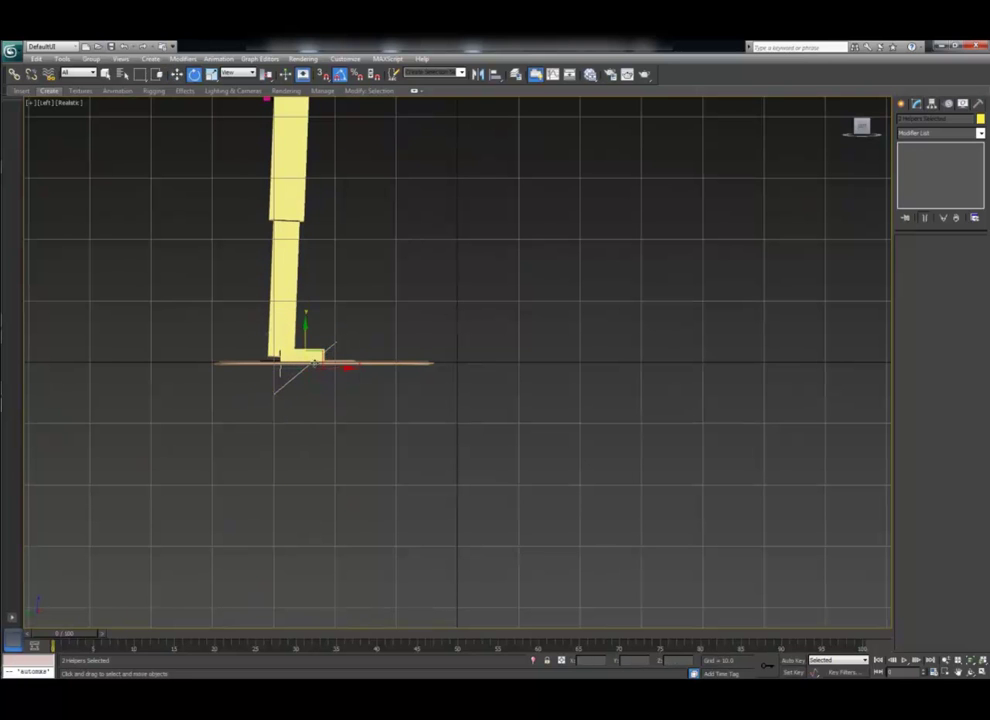
key("w")
key("p")
middle_click_drag(380, 412, 213, 406, "alt")
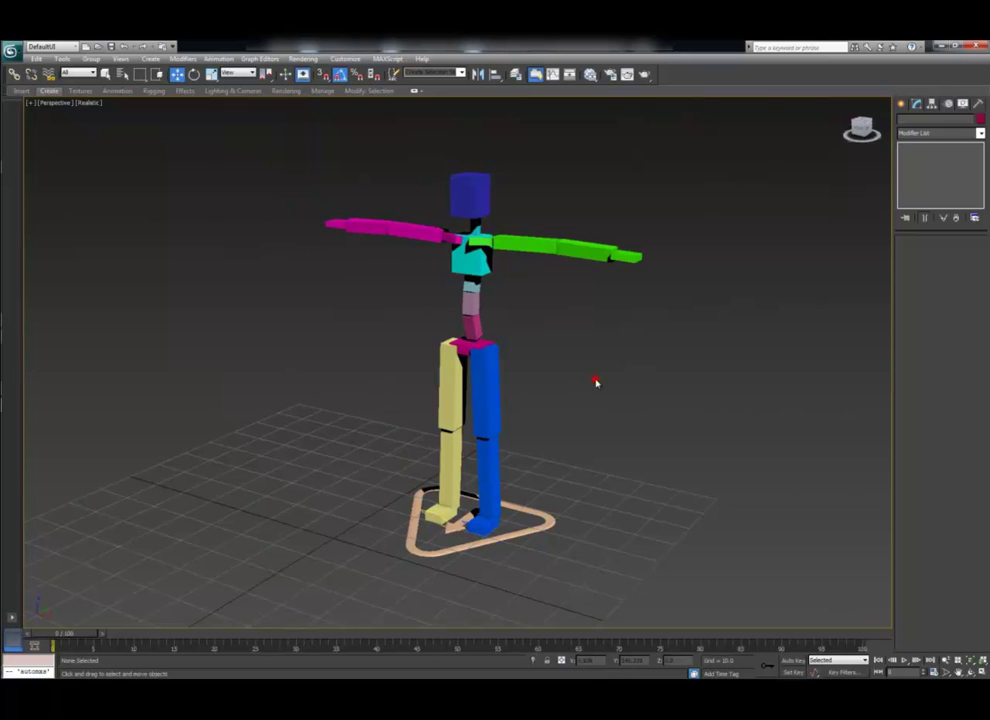
Step: Select the pelvis and send the rig to MotionBuilder as a new scene
left_click(464, 346)
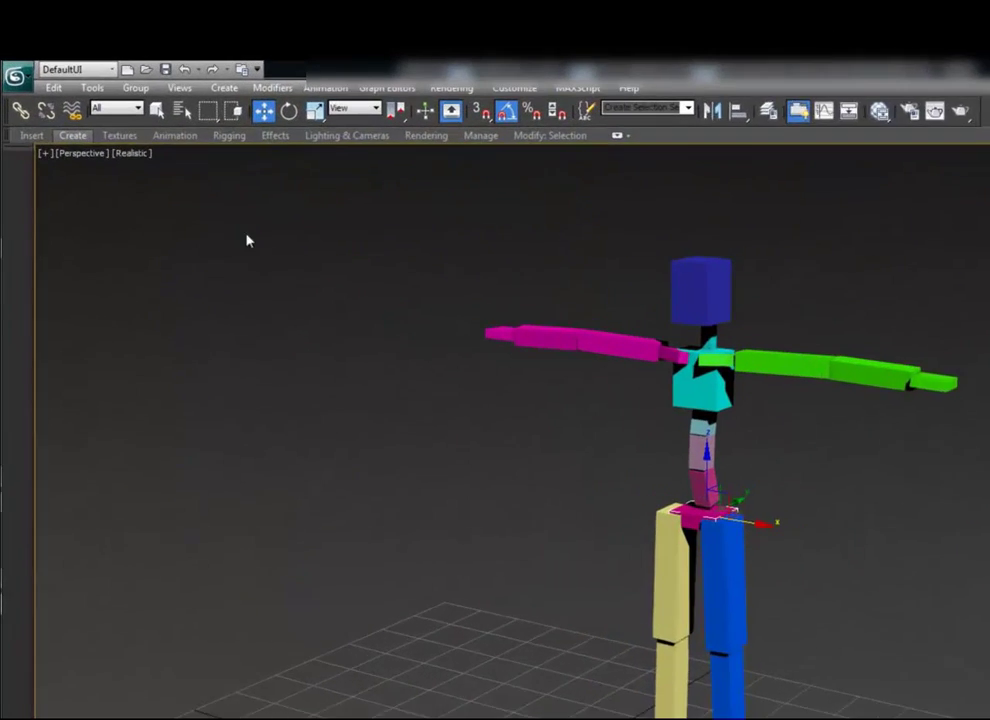
left_click(18, 90)
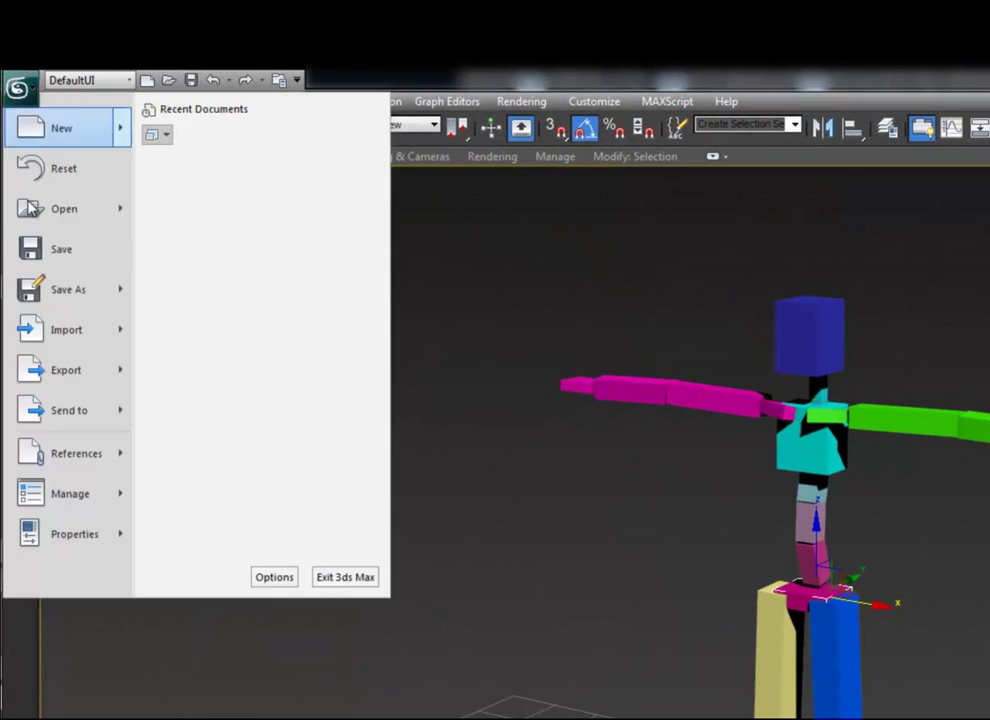
left_click(72, 420)
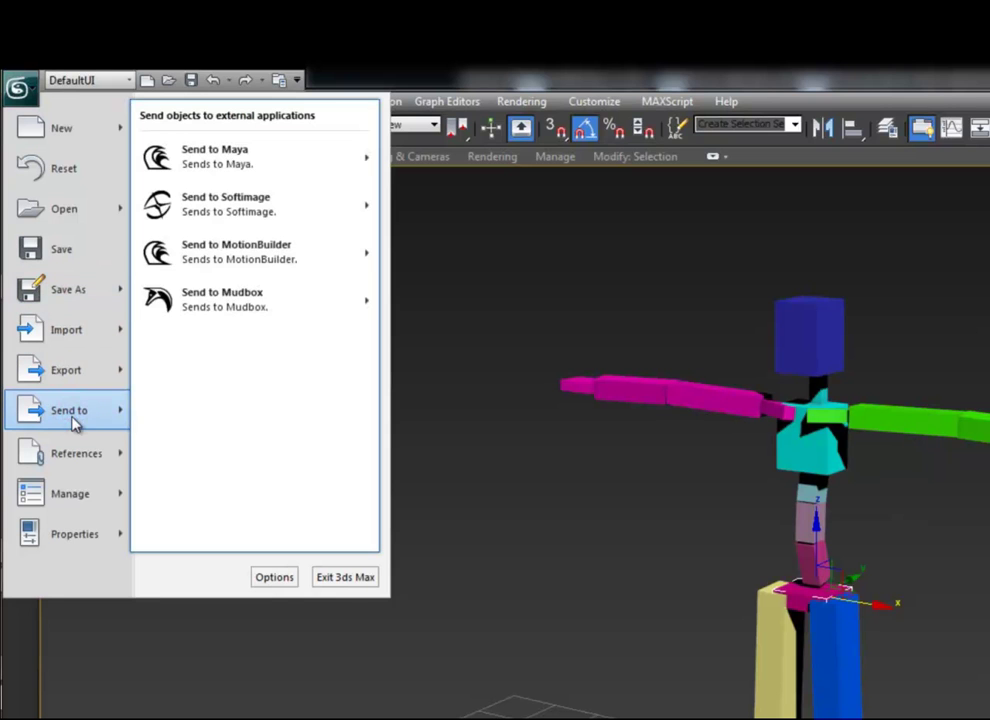
left_click(281, 259)
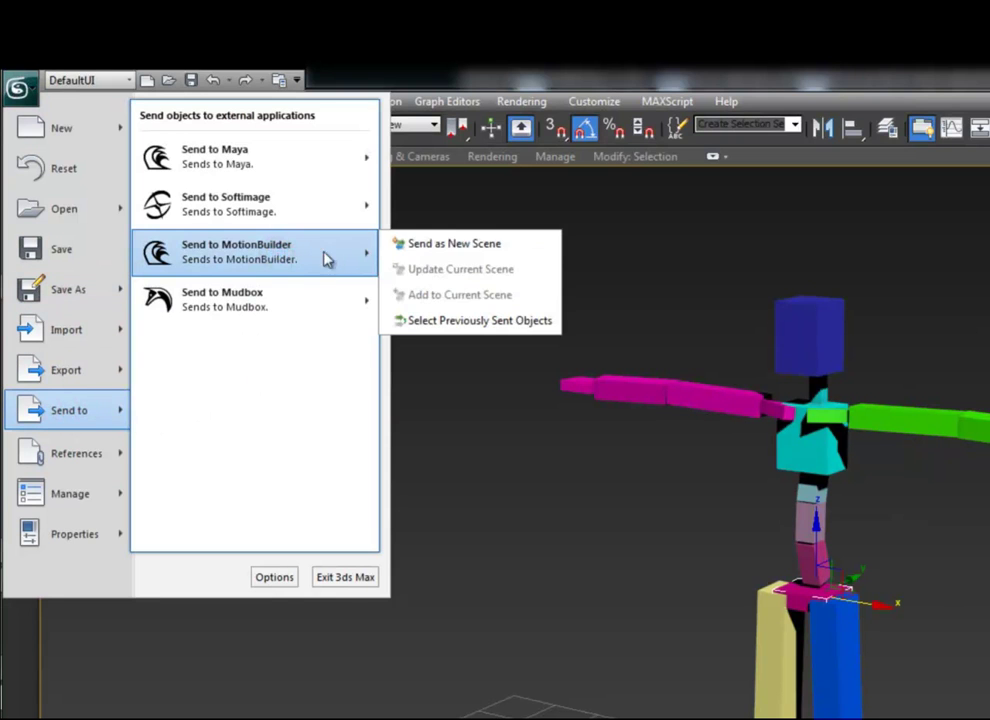
left_click(544, 246)
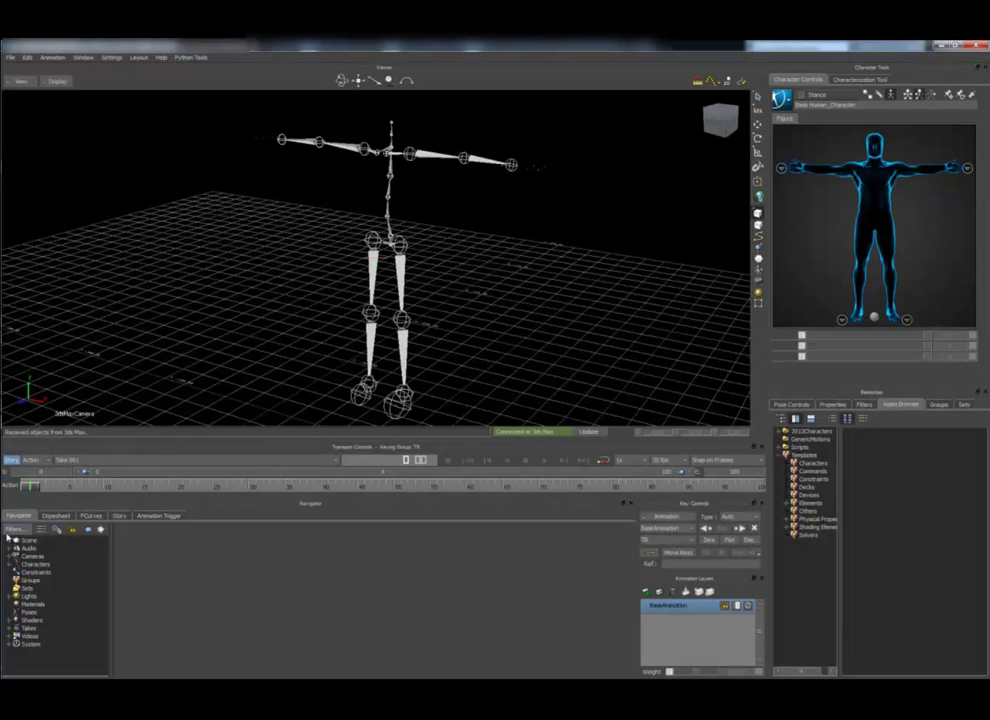
Step: Delete the 3dsMaxCamera and its target from the MotionBuilder scene
left_click(9, 541)
left_click(52, 580)
left_click(66, 588, "ctrl")
right_click(66, 588)
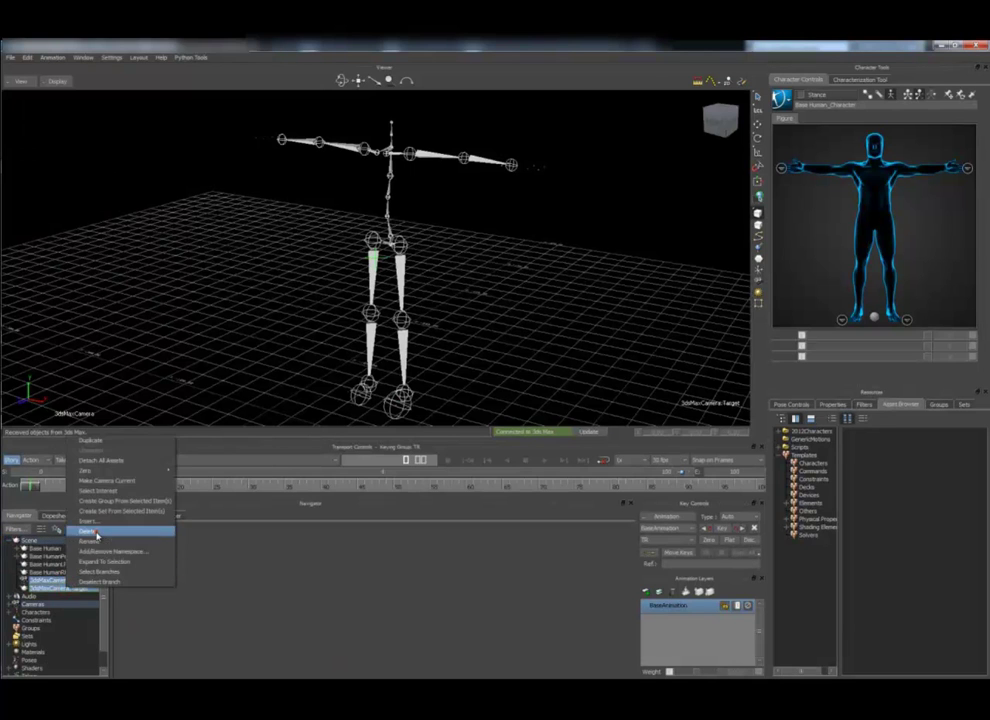
left_click(90, 531)
Step: Add the H_RunJump clip from GenericMotions to a Story character track for Base Human_Character
left_click(845, 80)
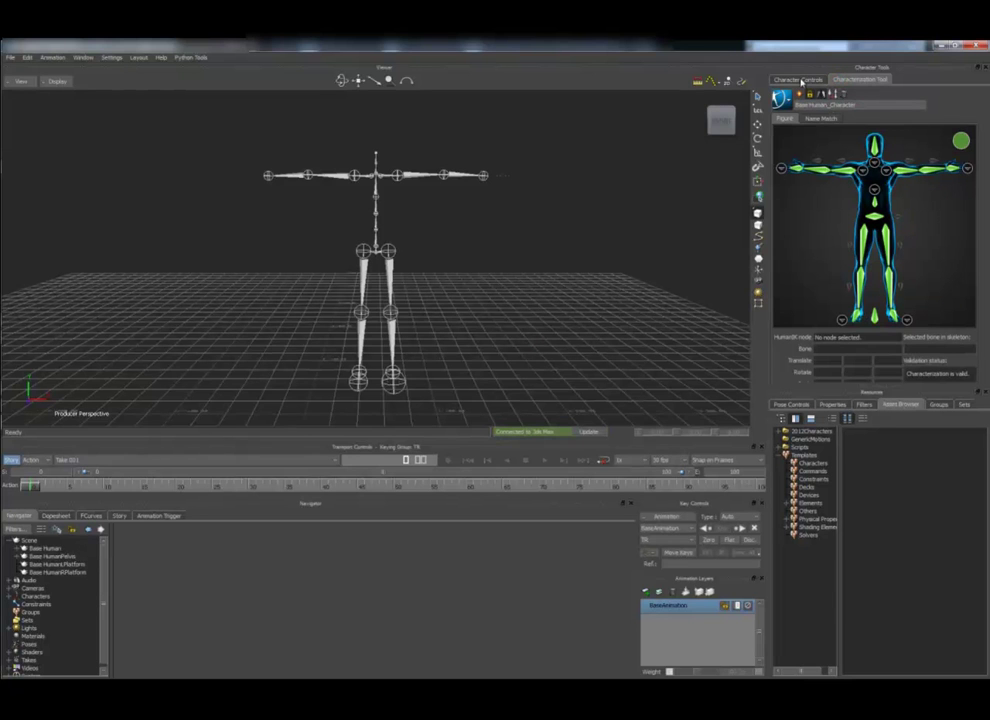
left_click(118, 516)
left_click_drag(617, 301, 593, 311, "ctrl+shift")
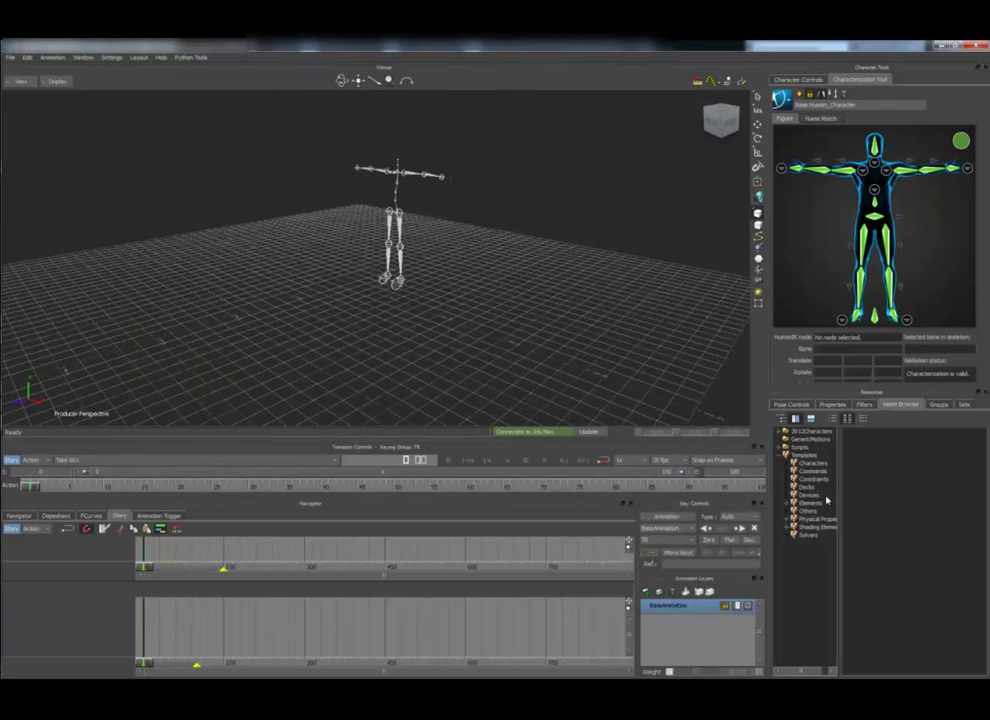
left_click(806, 440)
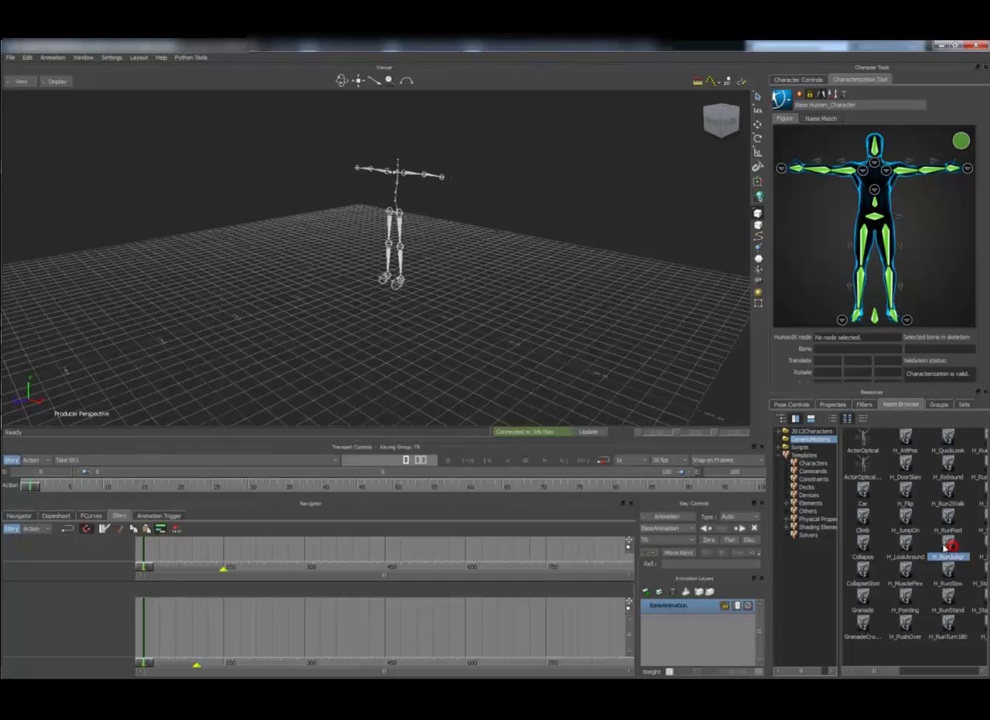
left_click_drag(474, 597, 147, 613)
right_click(214, 625)
left_click(270, 575)
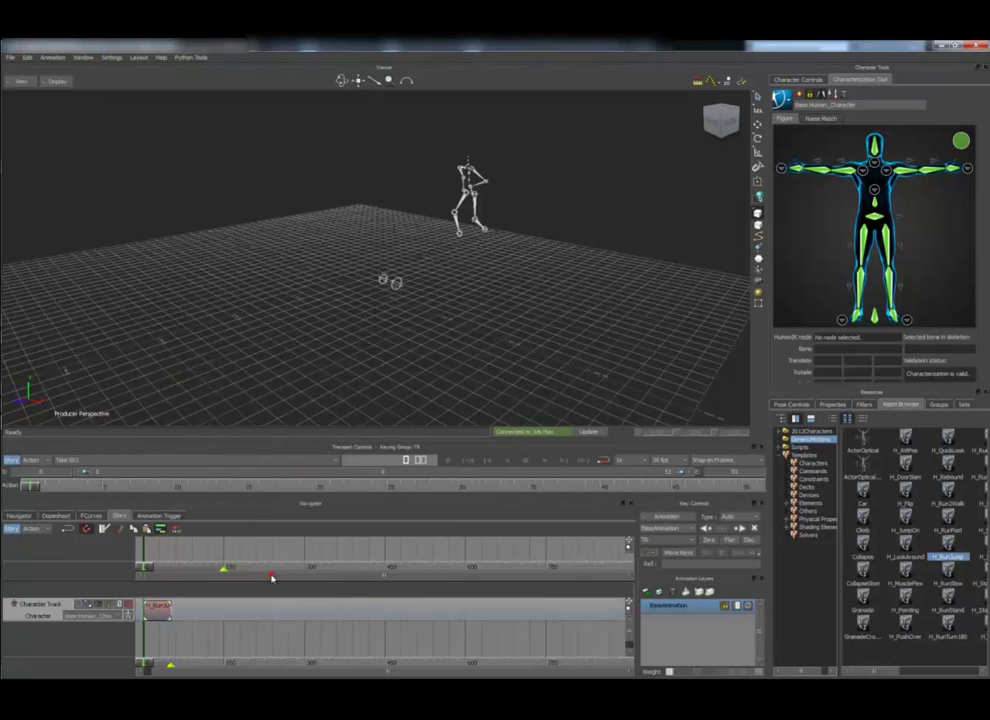
key("a")
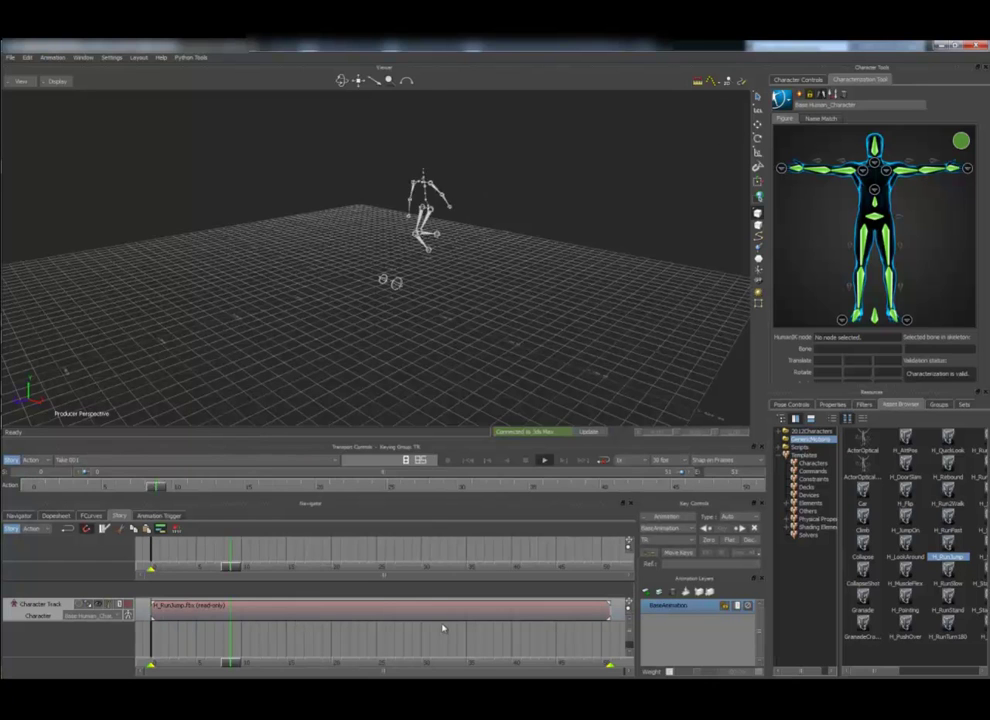
Step: Trim the end of the H_RunJump clip to frame 32 and fit the playback range to the shortened clip
left_click_drag(757, 488, 489, 511)
left_click(607, 609)
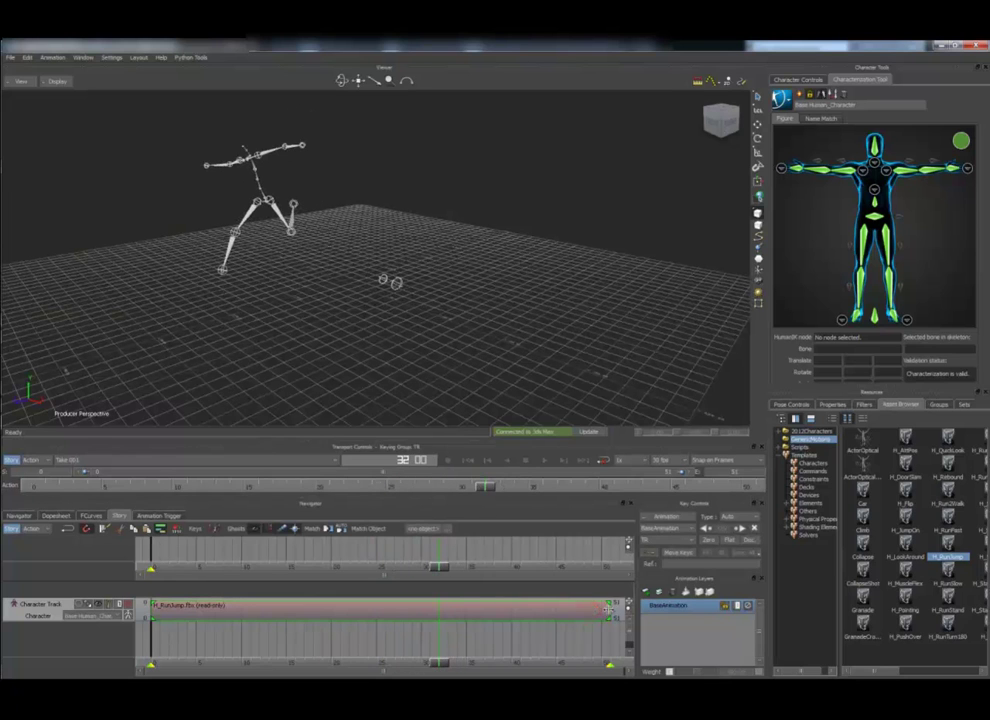
left_click_drag(607, 609, 443, 609)
right_click(459, 634)
left_click(506, 578)
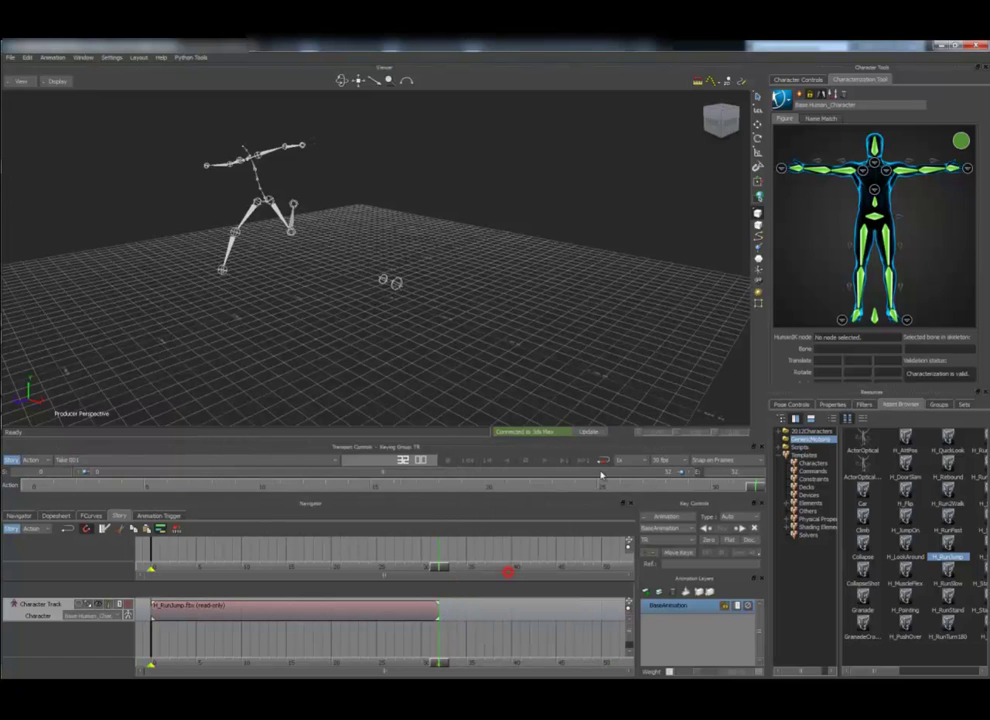
key("space")
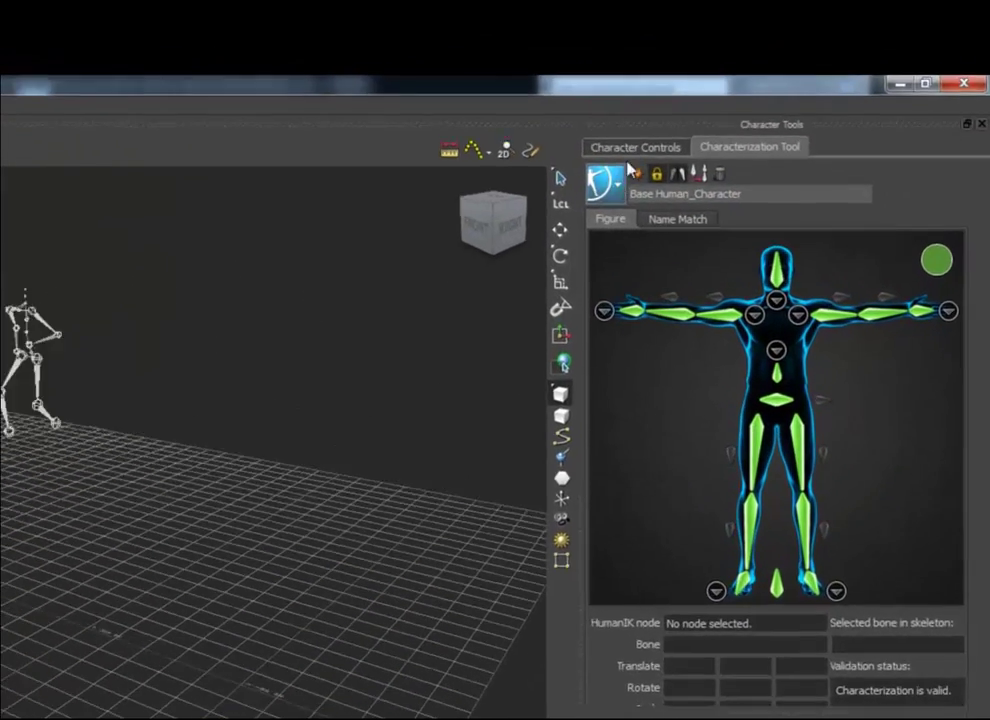
Step: Bake (plot) the Base Human_Character animation to its skeleton
left_click(795, 82)
left_click(536, 215)
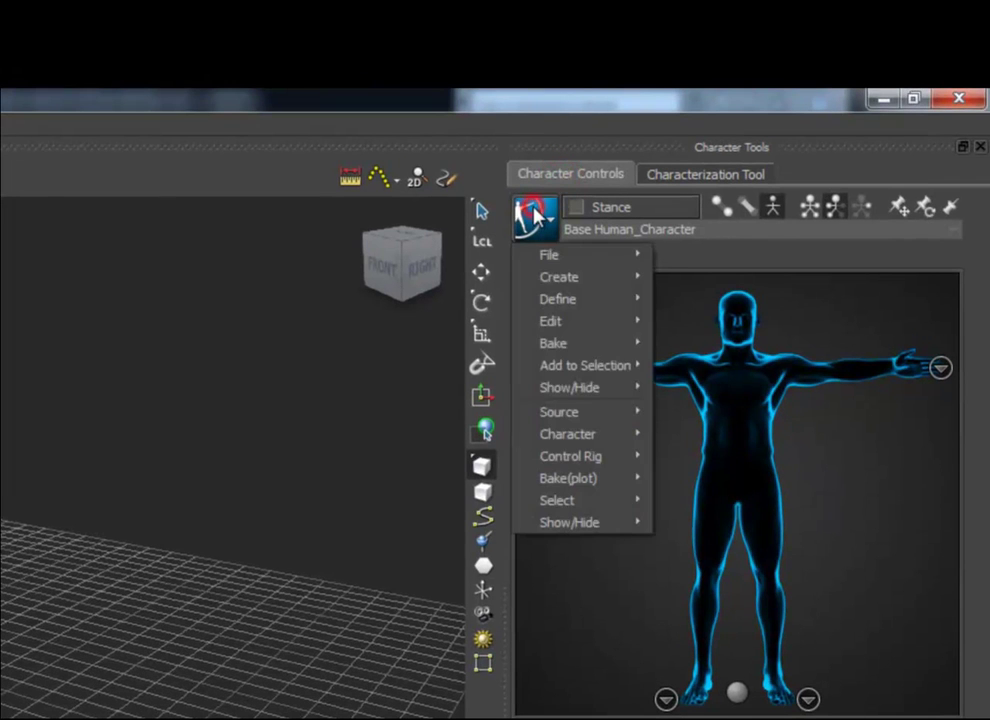
mouse_move(558, 417)
mouse_move(560, 345)
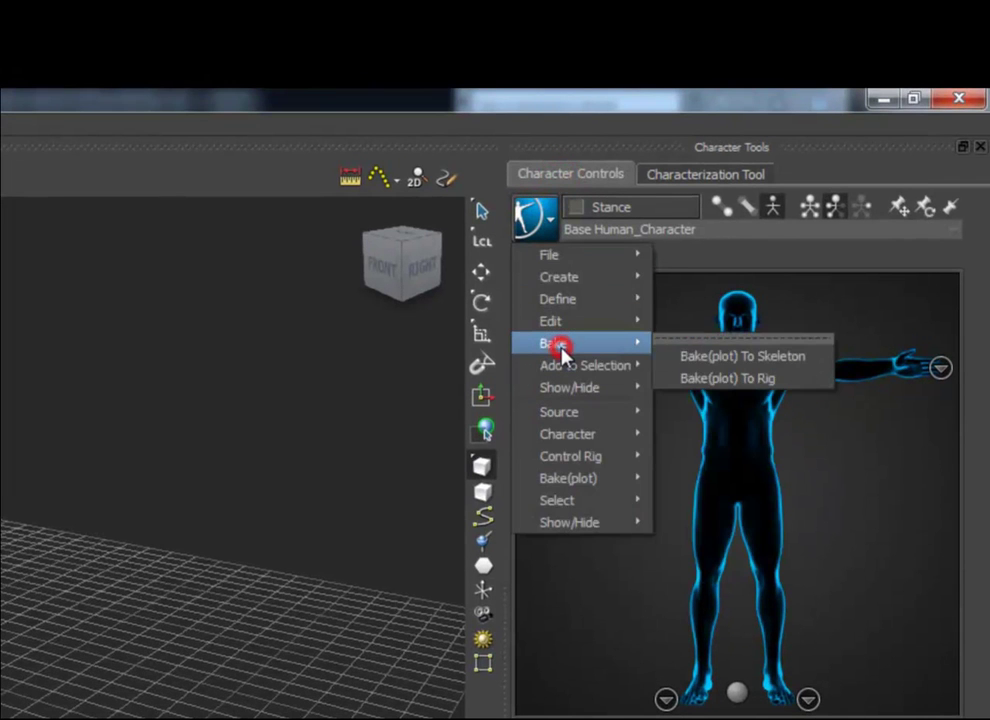
left_click(823, 364)
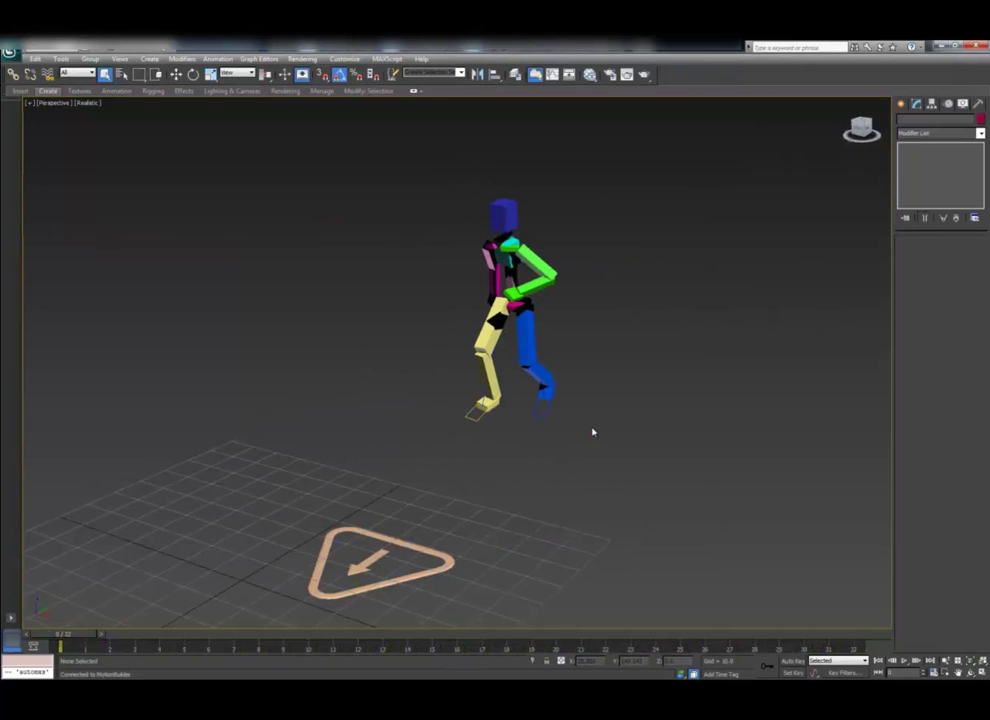
Step: In 3ds Max, scrub through the baked CAT rig animation from frame 0 to frame 32 and inspect the motion
scroll(590, 433, "down", 5)
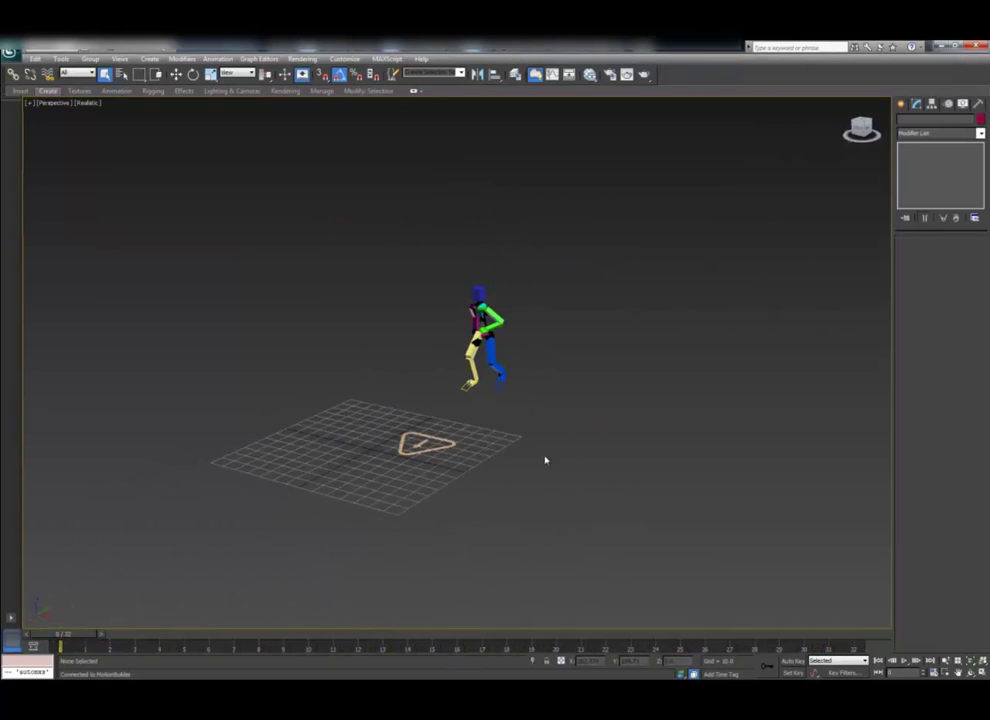
left_click_drag(62, 637, 862, 652)
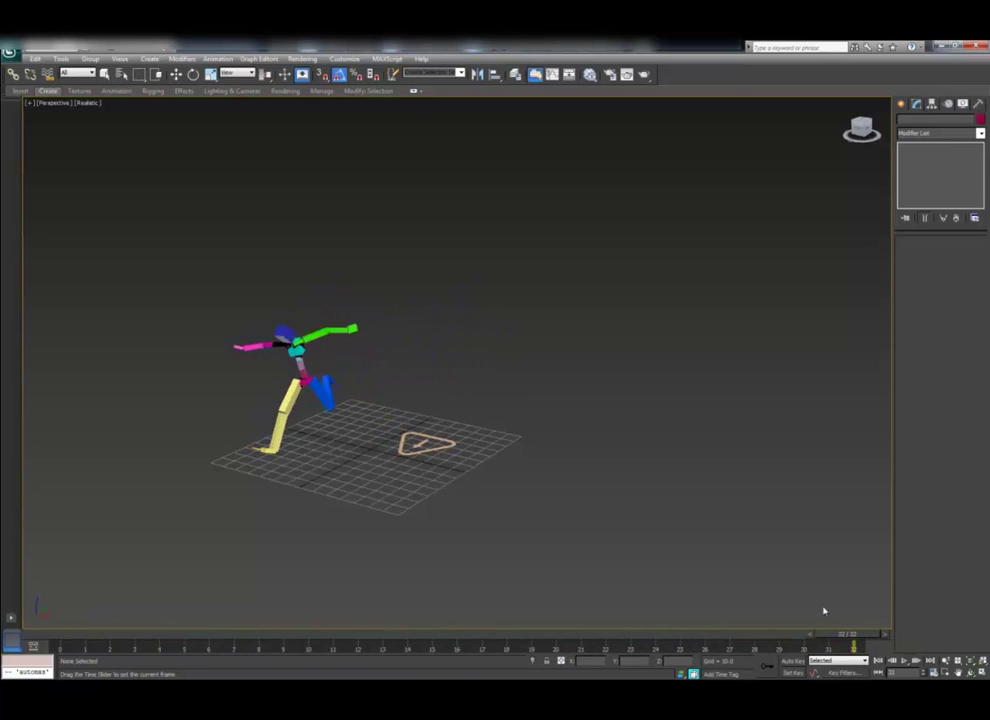
mouse_move(457, 442)
middle_mouse_down("alt")
mouse_move(396, 465)
mouse_move(377, 432)
middle_mouse_up("alt")
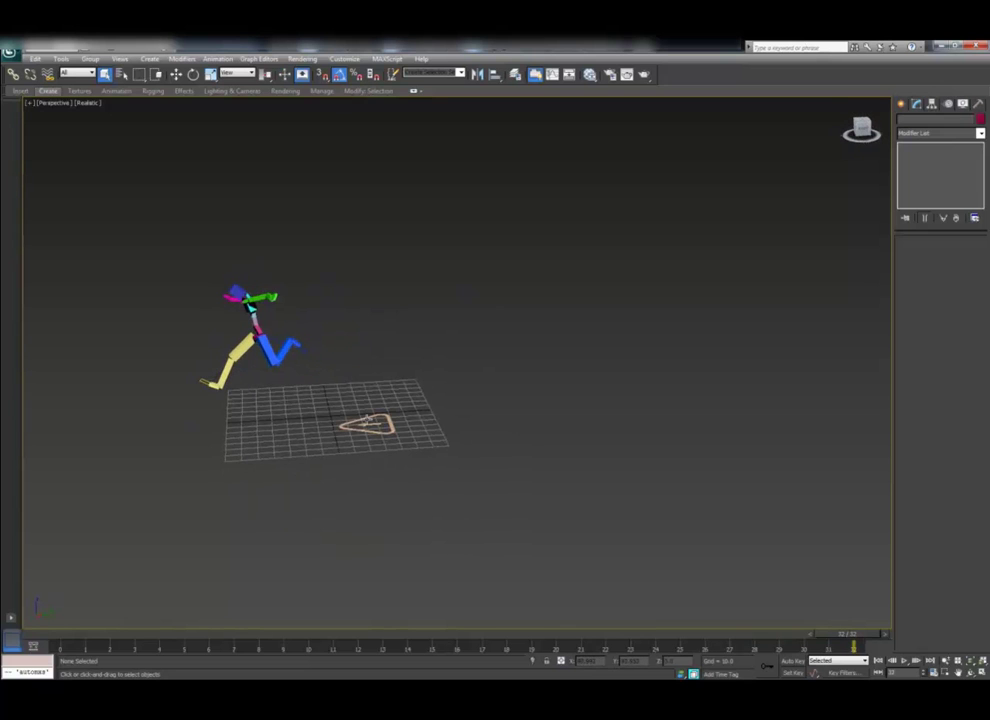
Step: Select the blue leg's foot platform and move it slightly down at frame 32
middle_click_drag(309, 374, 544, 433, "alt")
scroll(545, 433, "up", 4)
left_click(584, 421)
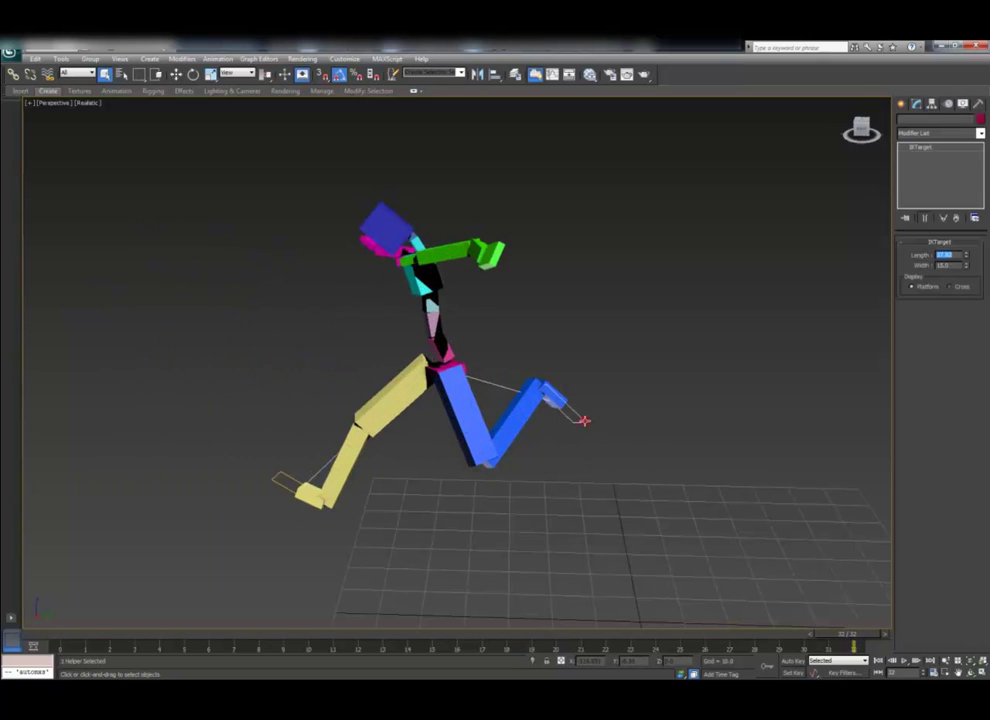
key("w")
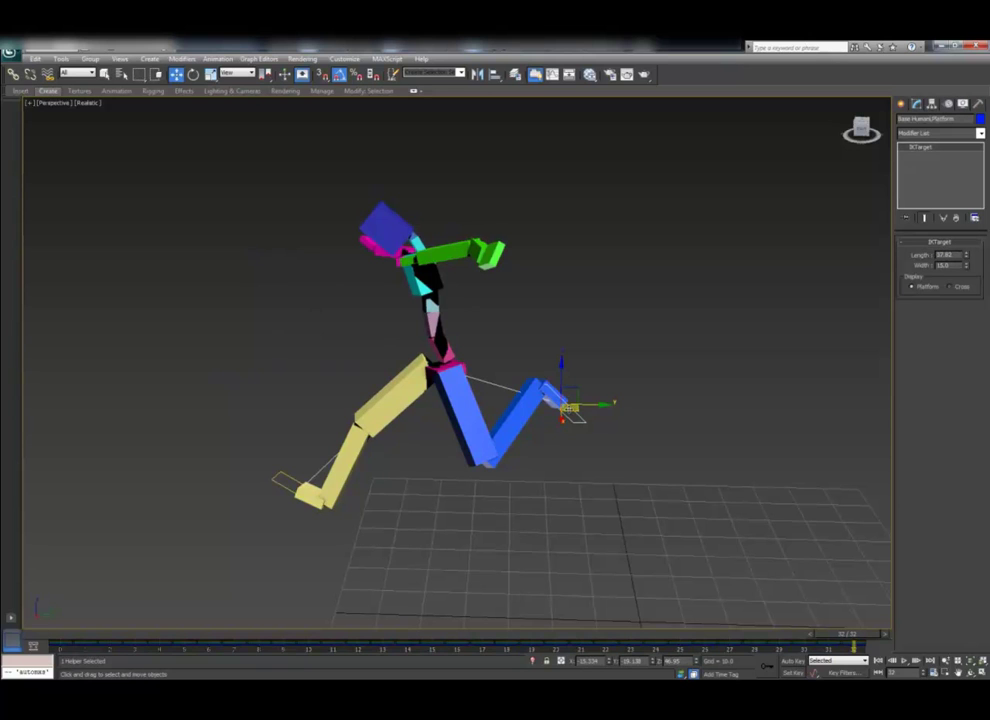
mouse_move(569, 409)
left_mouse_down()
mouse_move(556, 427)
mouse_move(579, 429)
mouse_move(567, 413)
mouse_move(557, 415)
mouse_move(568, 426)
left_mouse_up()
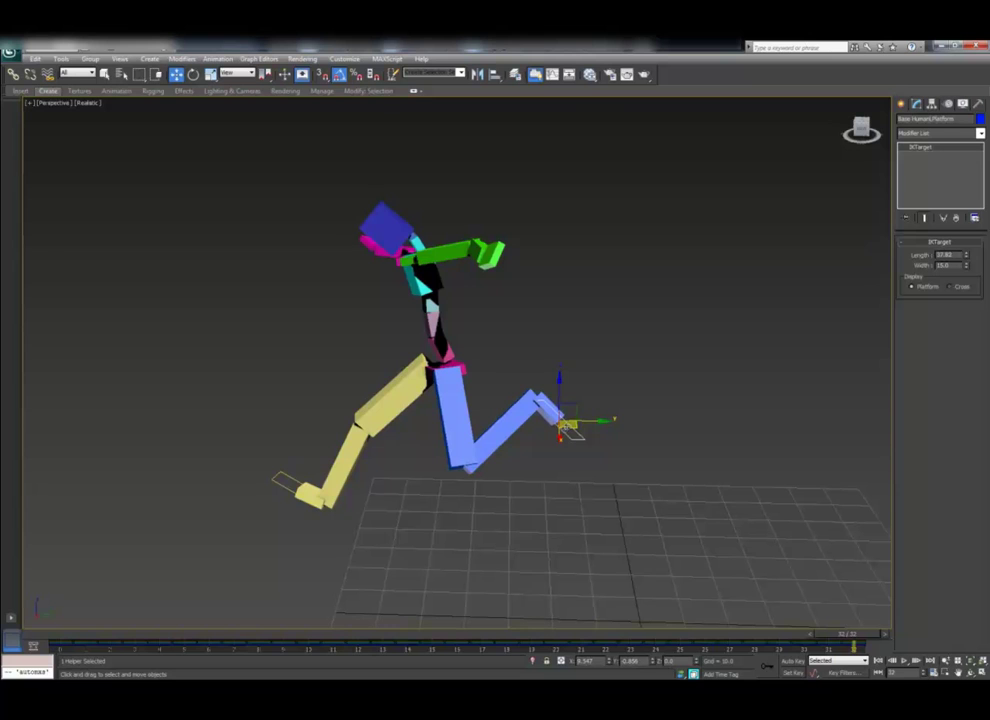
mouse_move(833, 637)
left_mouse_down()
mouse_move(736, 638)
mouse_move(845, 642)
left_mouse_up()
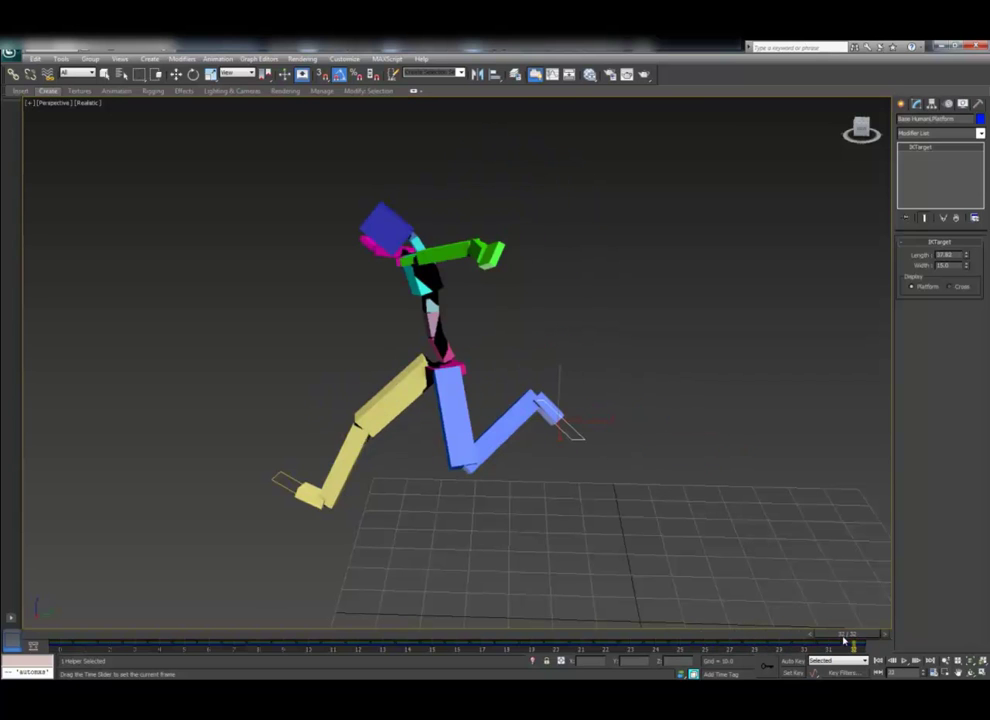
Step: Find the frame 19 pose in the right view and set the animation's end time to frame 19
left_click(674, 372)
left_click(61, 106)
left_click(94, 224)
middle_click_drag(535, 221, 432, 344)
left_click_drag(852, 634, 596, 636)
left_click_drag(501, 635, 531, 635)
left_click(934, 673)
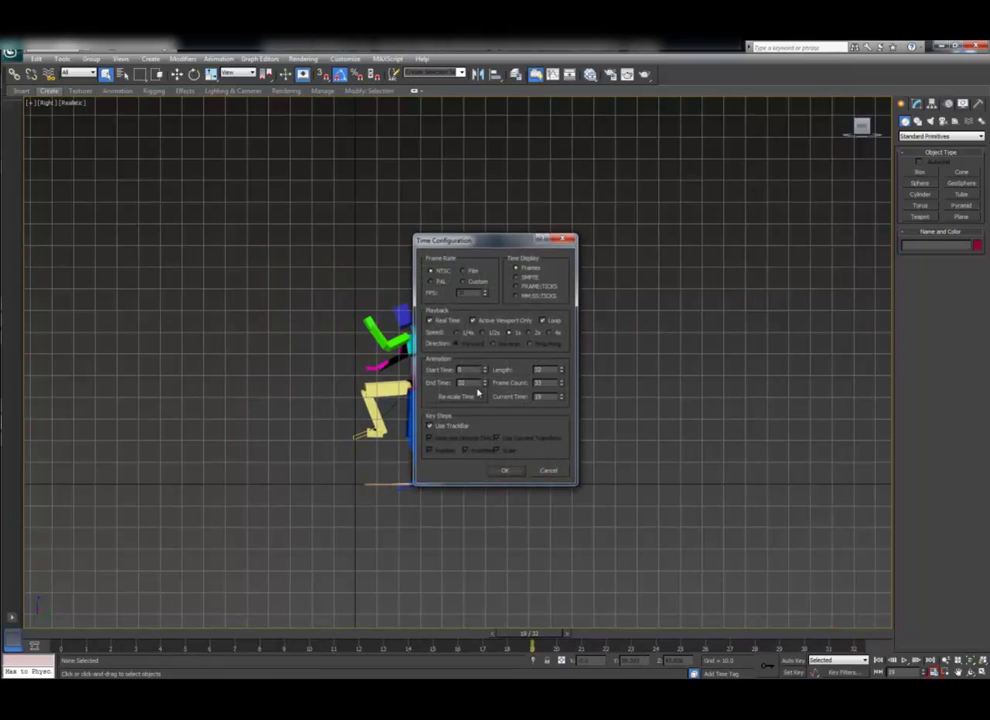
left_click(504, 470)
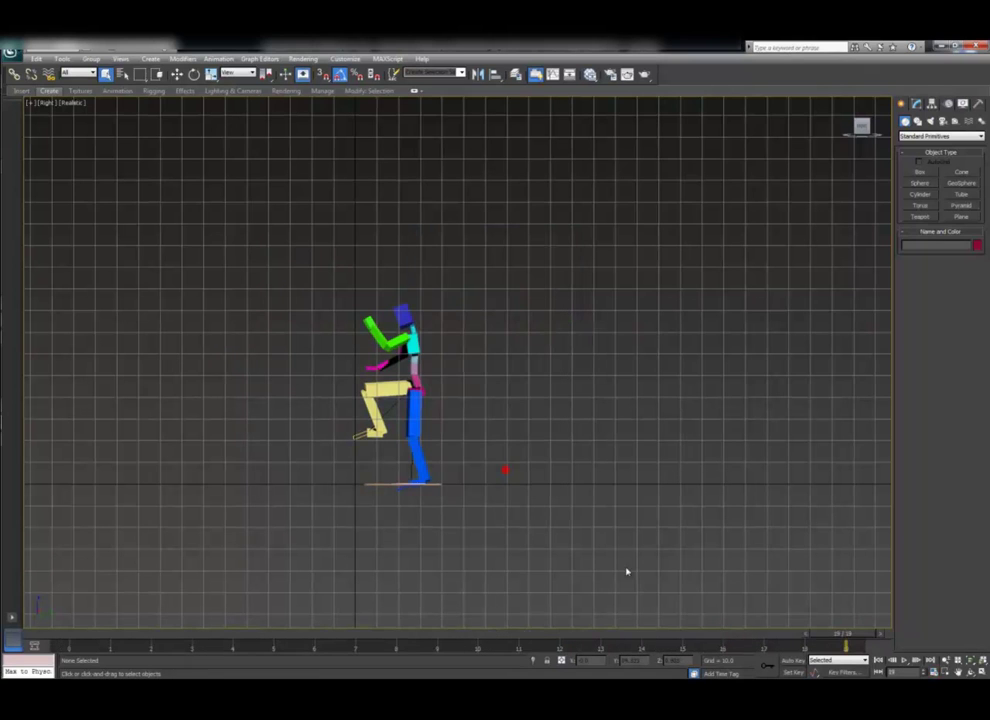
Step: Scrub the shortened animation through to frame 19 and examine the rig's pose in the perspective view
left_click(262, 645)
left_click_drag(262, 645, 882, 640)
key("p")
middle_click_drag(369, 265, 421, 262, "alt")
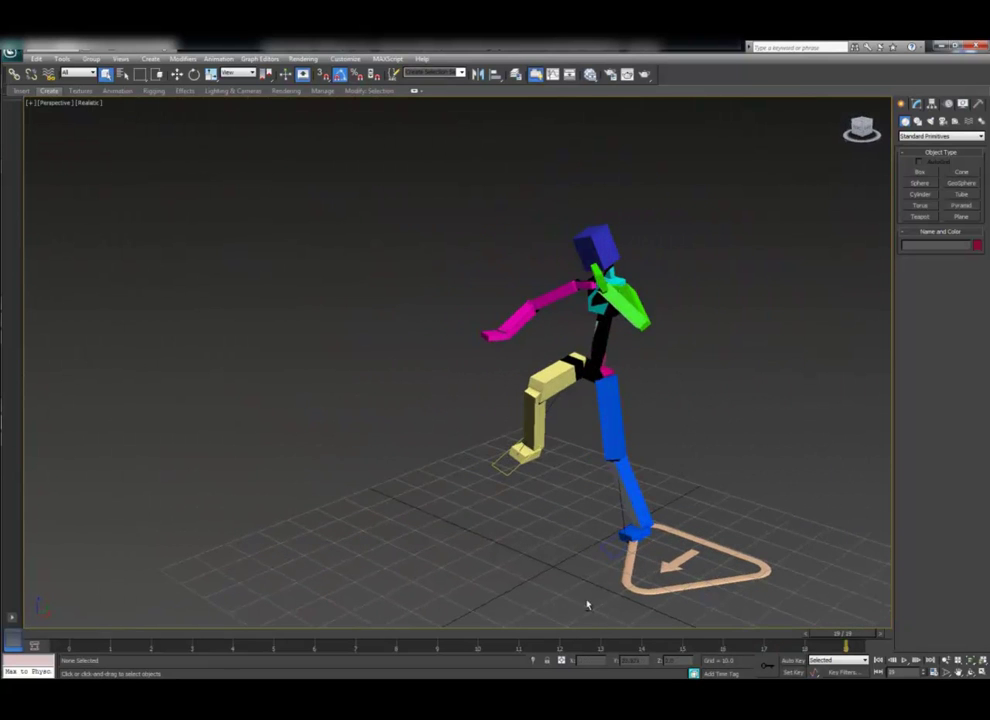
left_click_drag(816, 636, 875, 630)
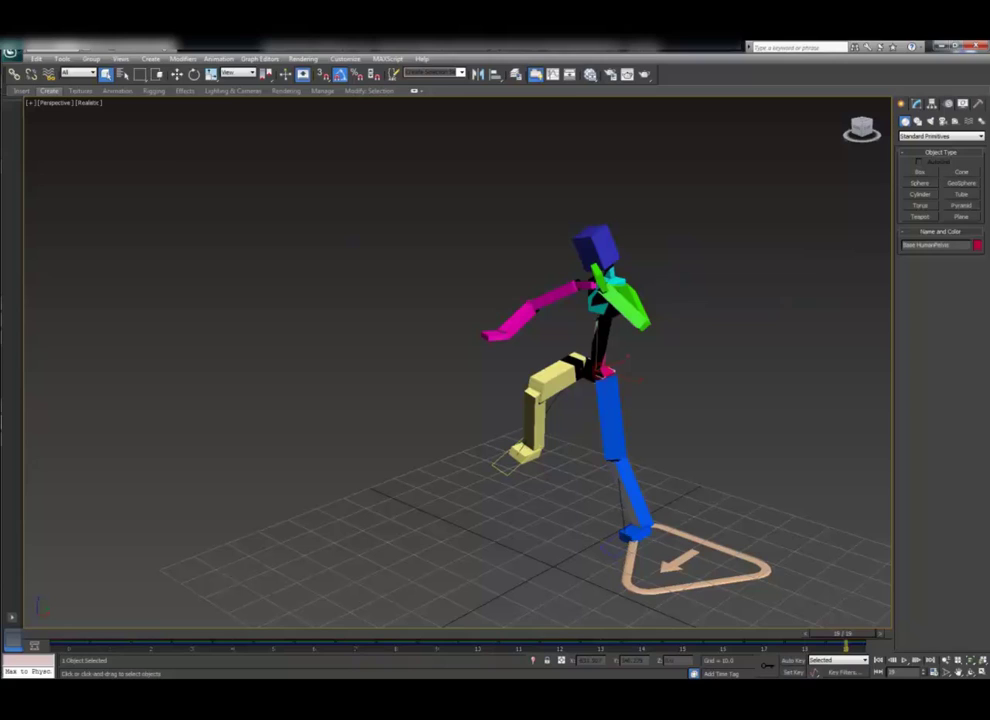
Step: Send the rig to Maya with the pelvis selected
left_click(10, 51)
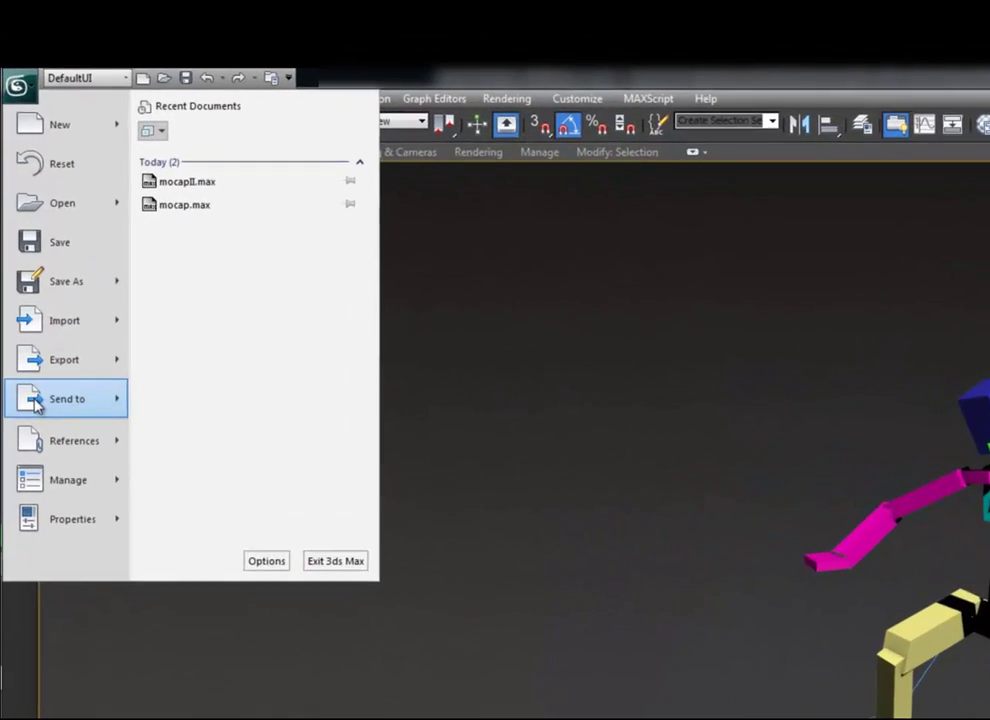
mouse_move(35, 400)
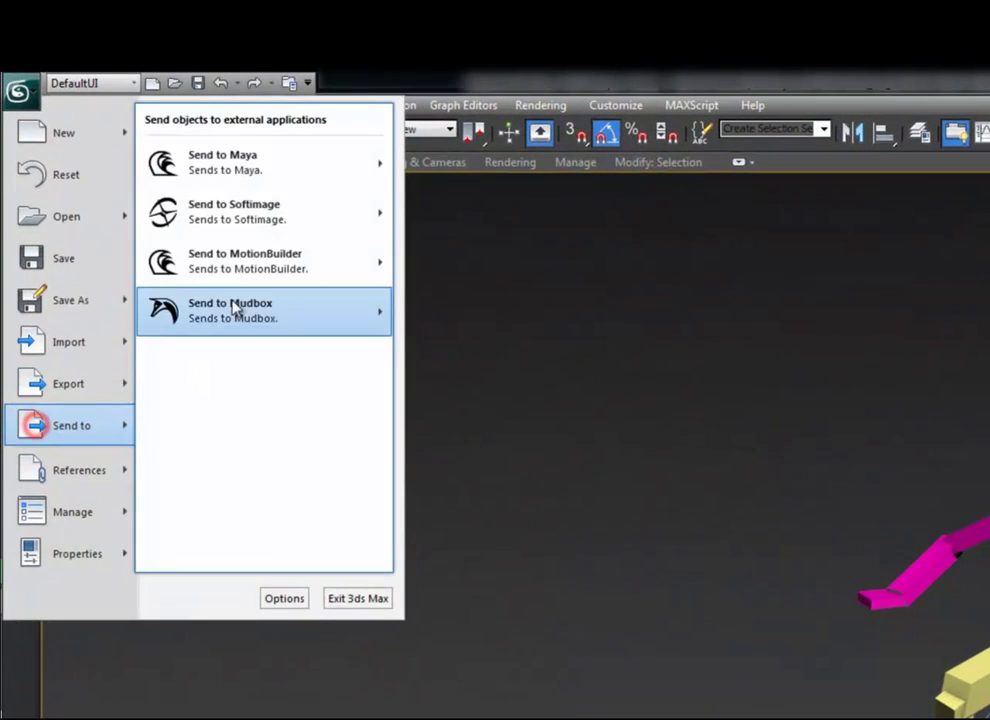
left_click(211, 159)
left_click(445, 146)
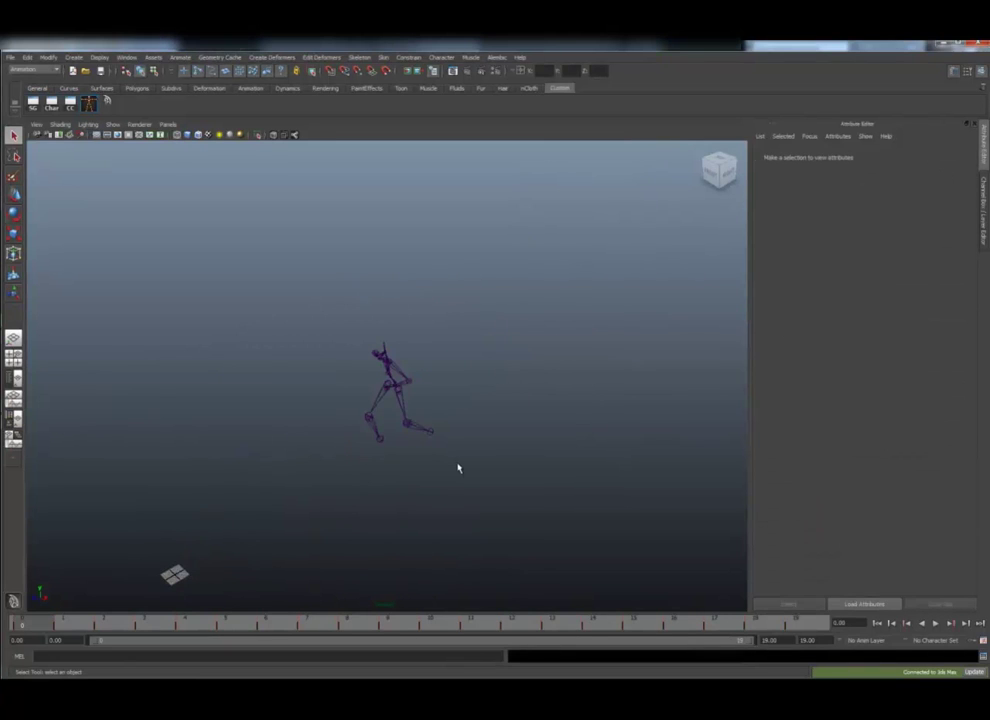
Step: In Maya, frame the skeleton in the side view, play its animation and return to frame 0
key("space")
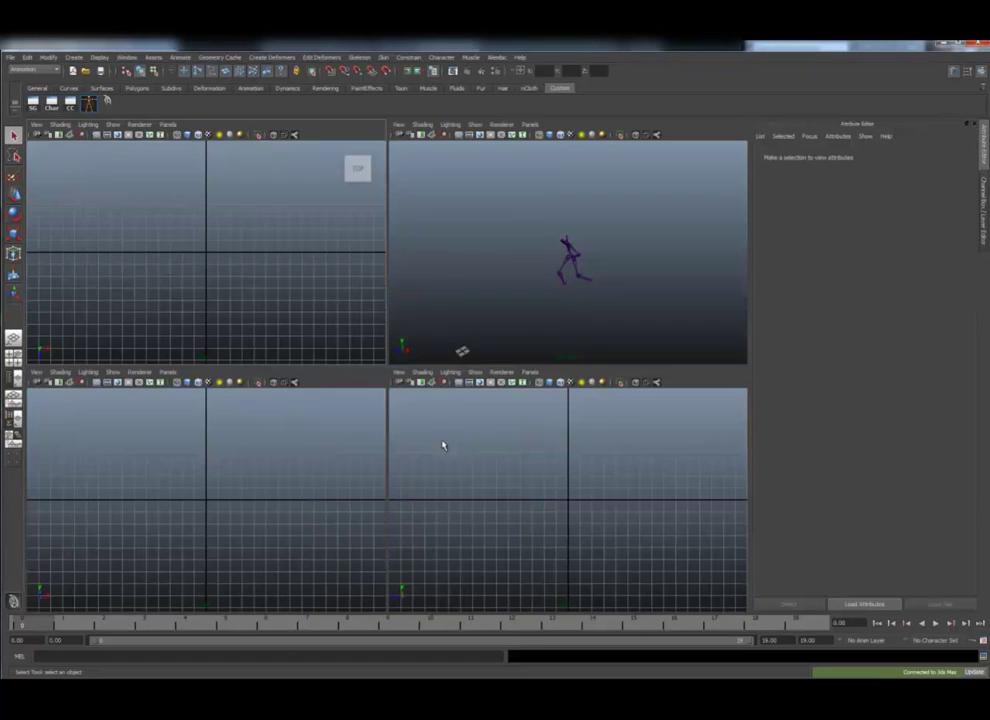
key("space")
key("a")
scroll(561, 455, "down", 4)
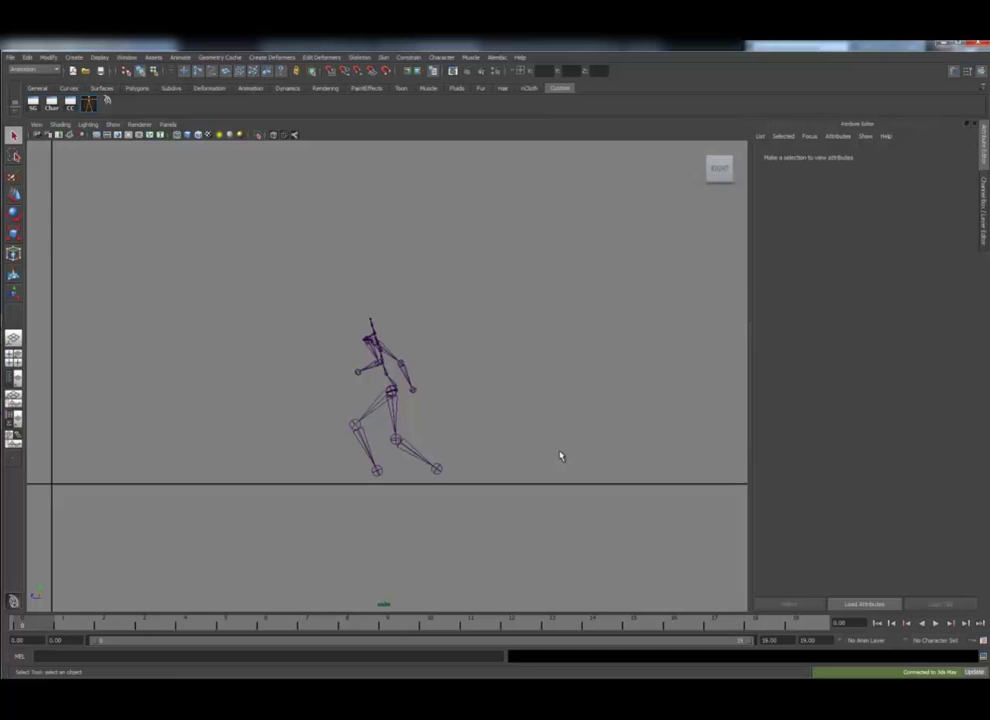
middle_click_drag(331, 400, 579, 428, "alt")
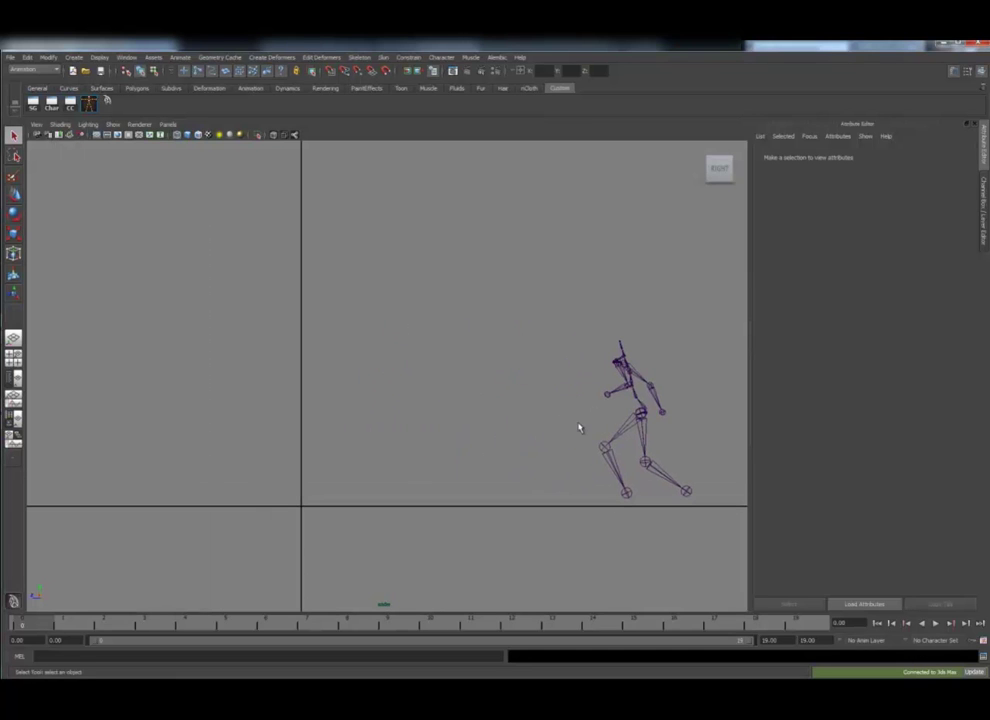
key("alt+v")
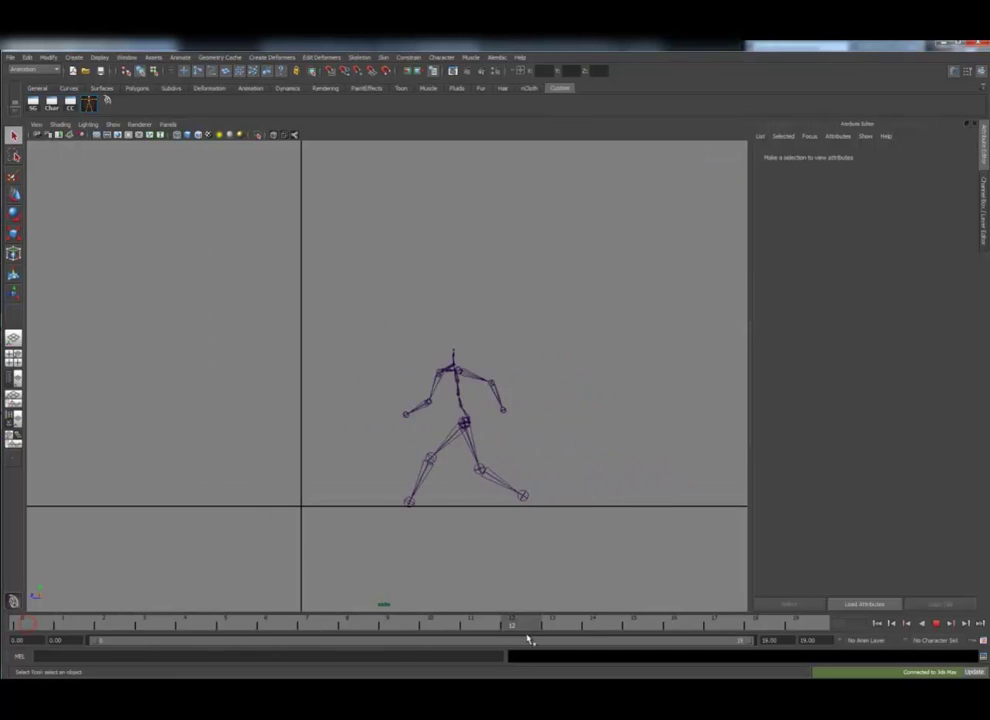
left_click(22, 623)
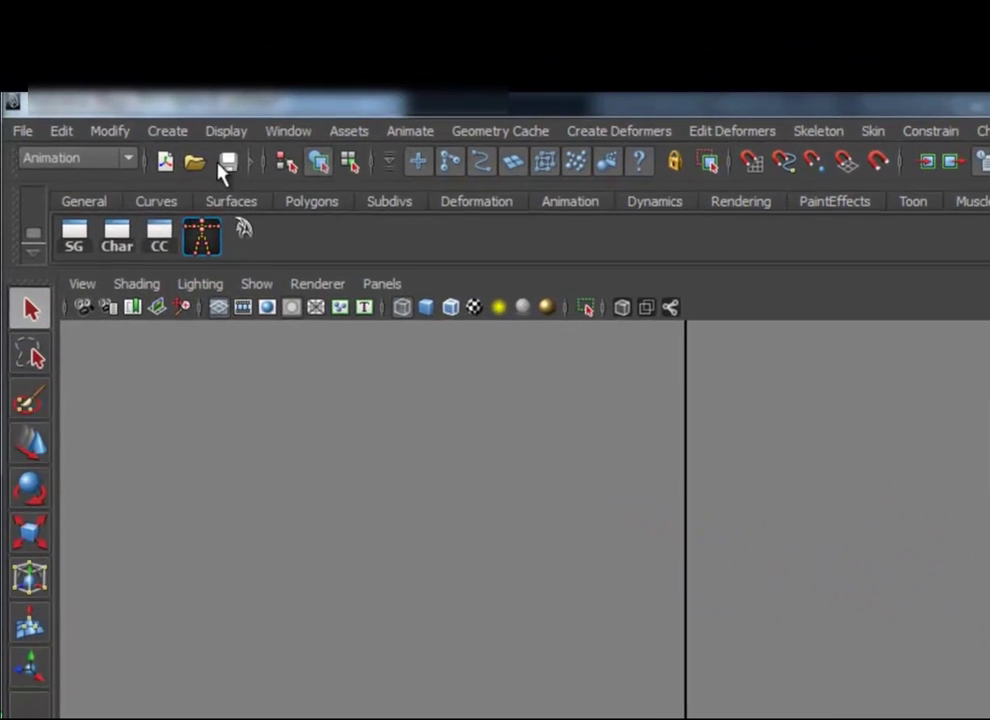
Step: Open the HumanIK Character Controls
left_click(88, 202)
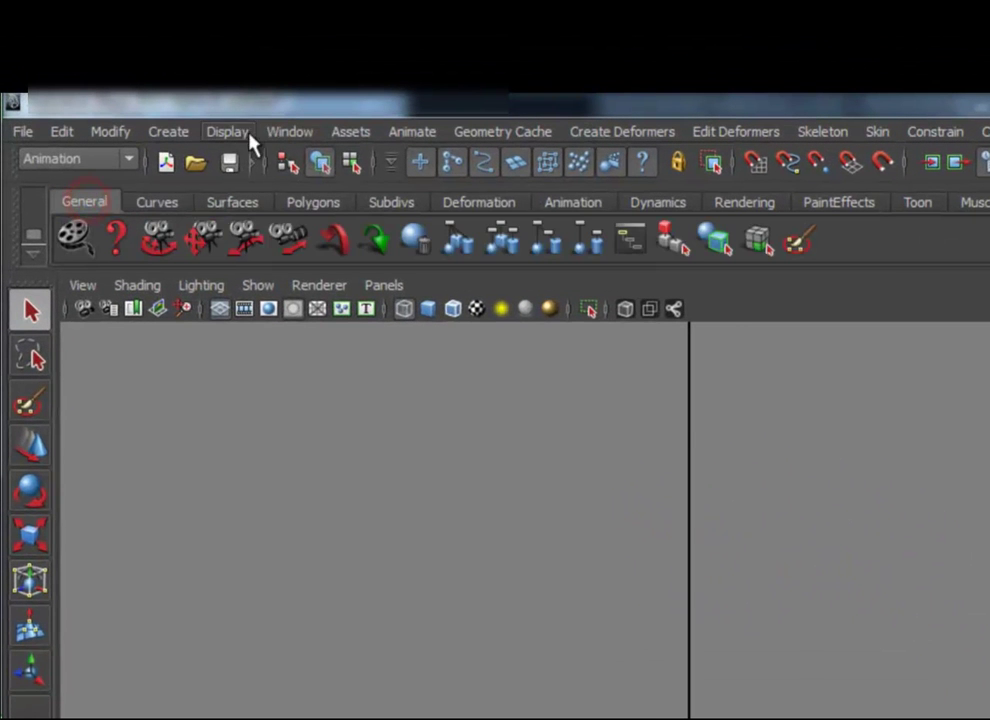
left_click(300, 133)
mouse_move(314, 213)
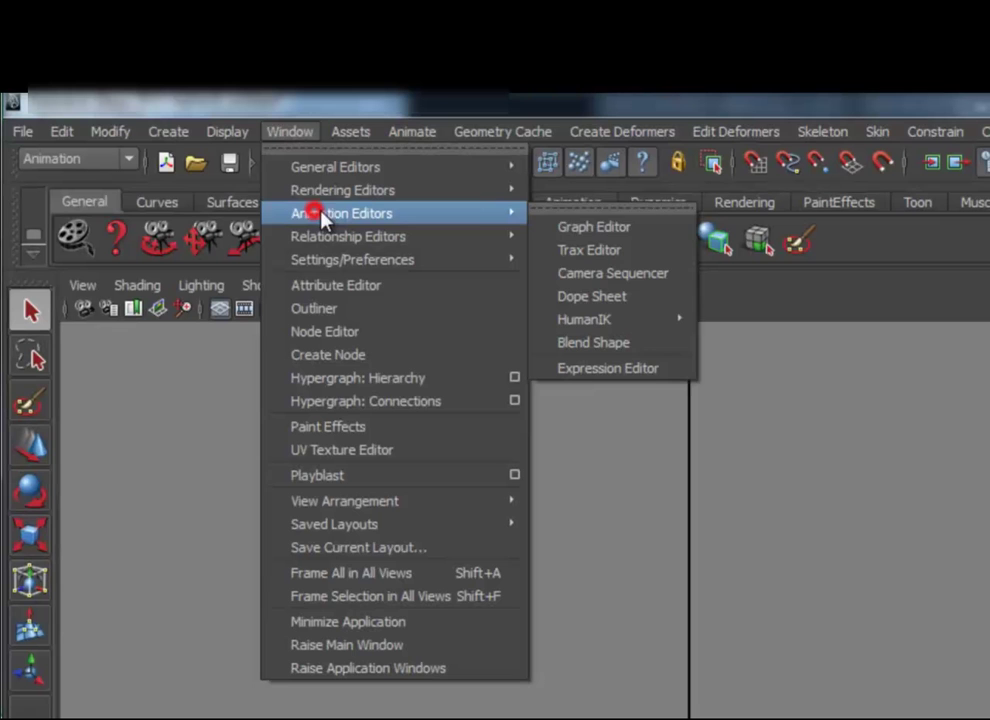
left_click(619, 326)
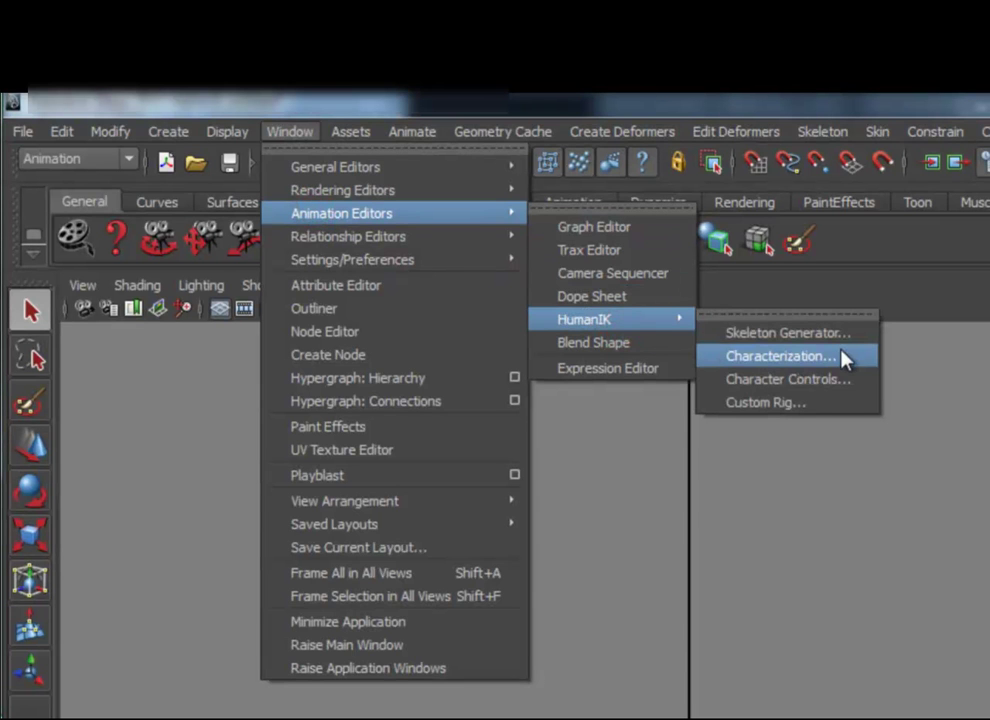
left_click(785, 379)
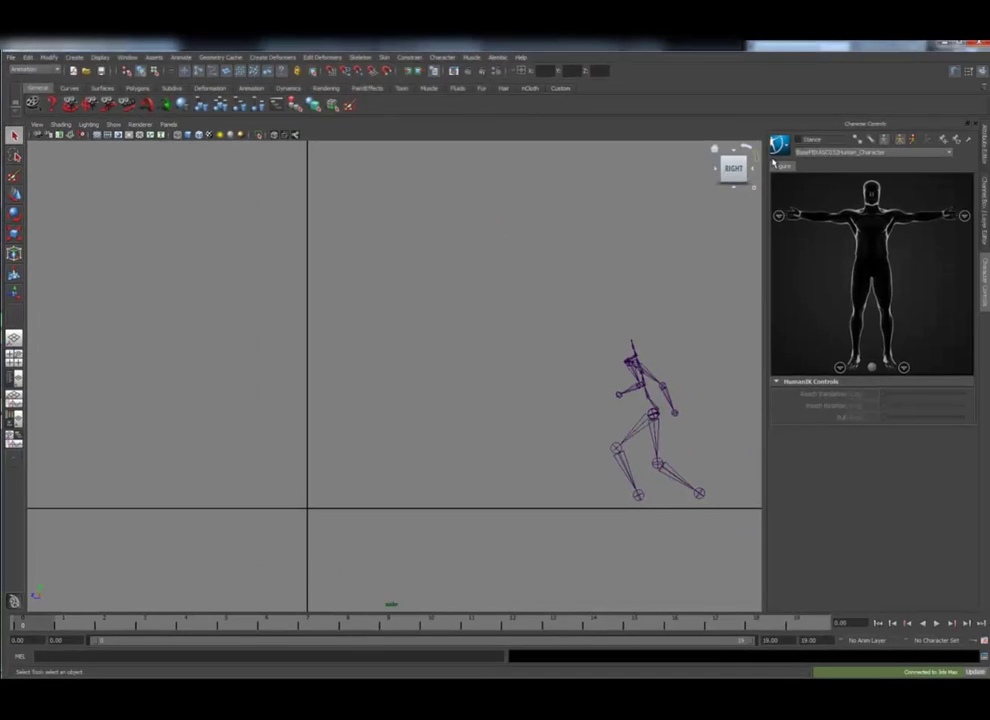
Step: Bake the character's animation to a control rig and display the skeleton together with the rig at frame 19
left_click(780, 145)
left_click(794, 181)
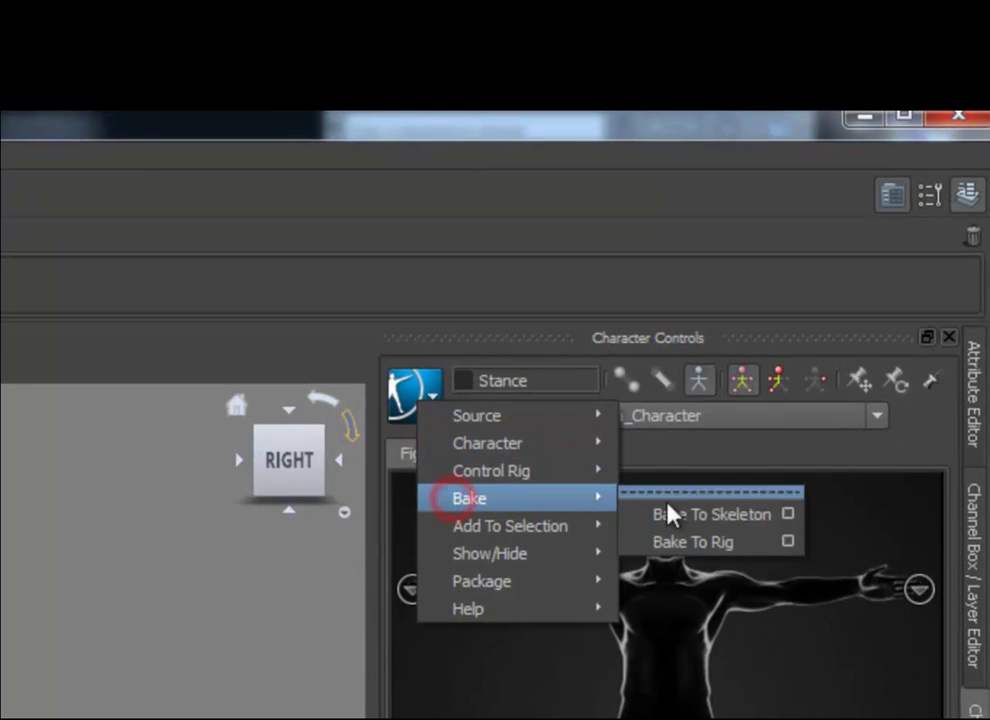
left_click(688, 540)
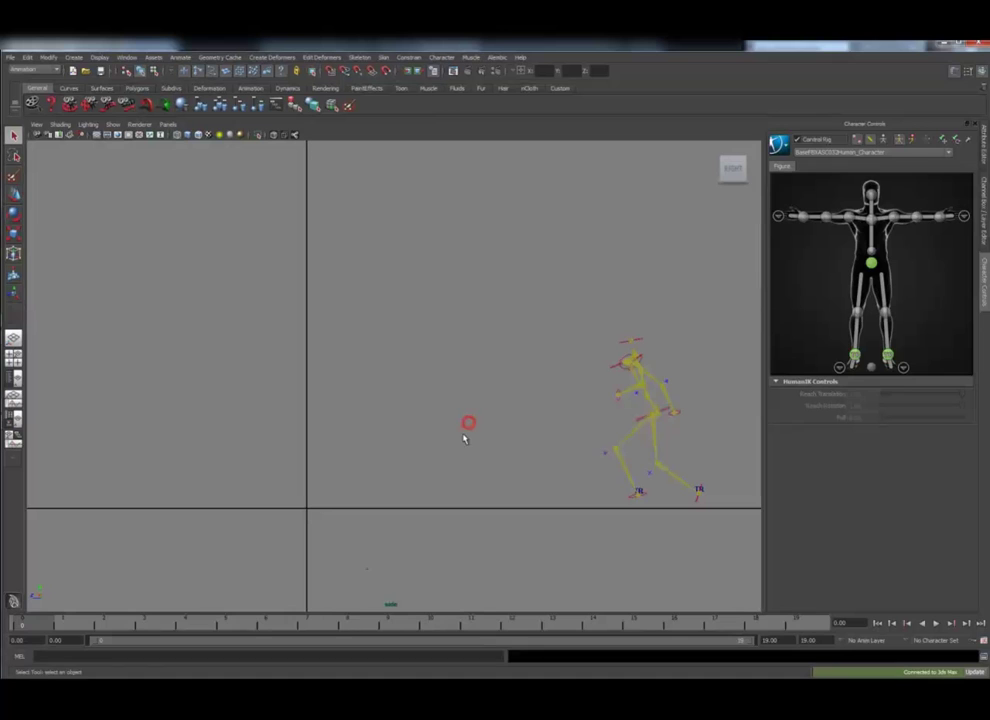
left_click_drag(29, 627, 862, 617)
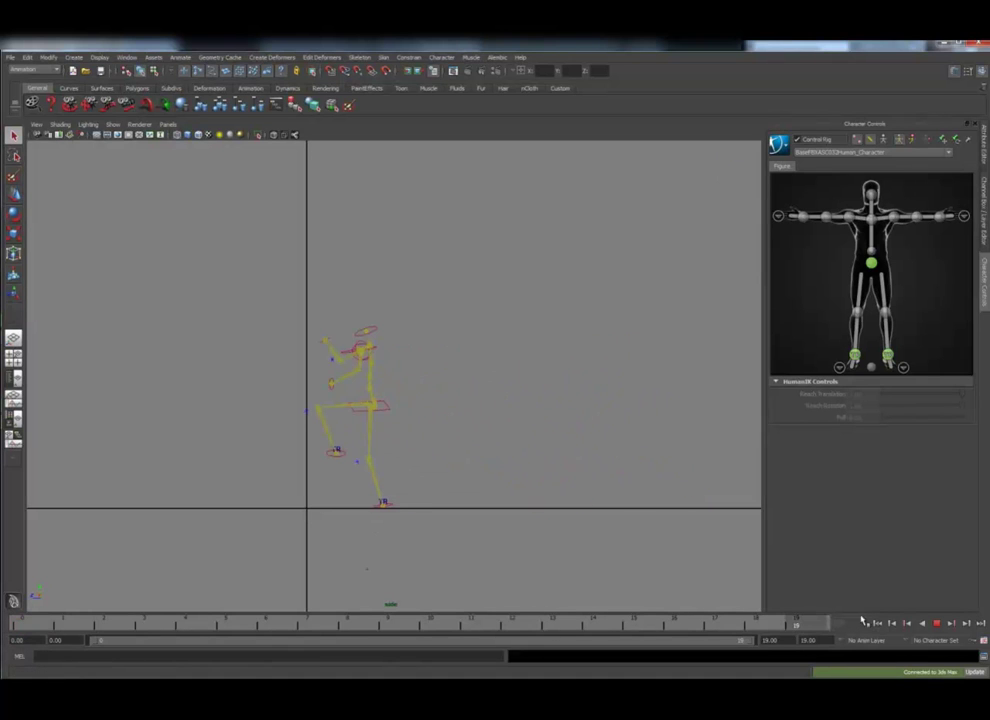
left_click(883, 141)
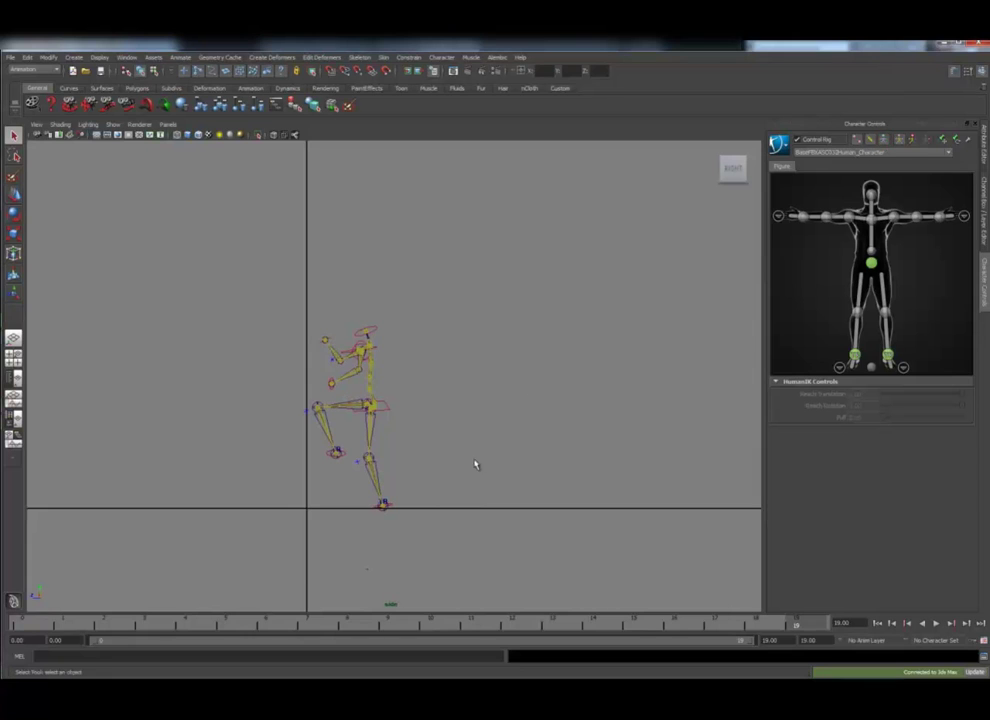
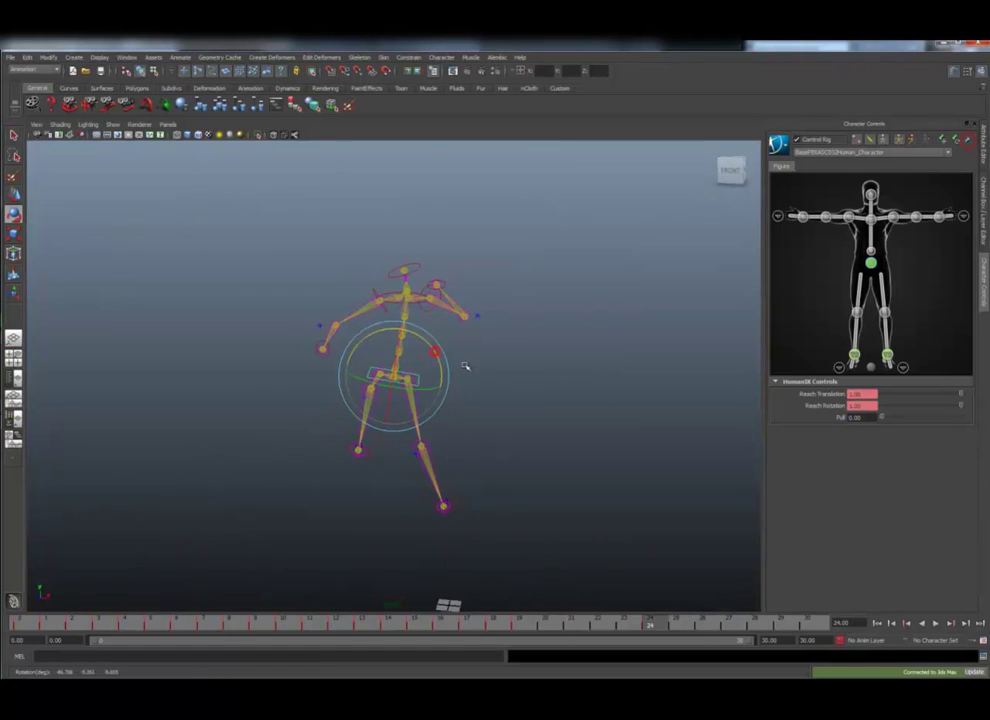
Step: Move the control rig's right foot effector behind the body at frame 24
left_click_drag(493, 437, 512, 424, "alt")
key("w")
left_click_drag(346, 441, 464, 474)
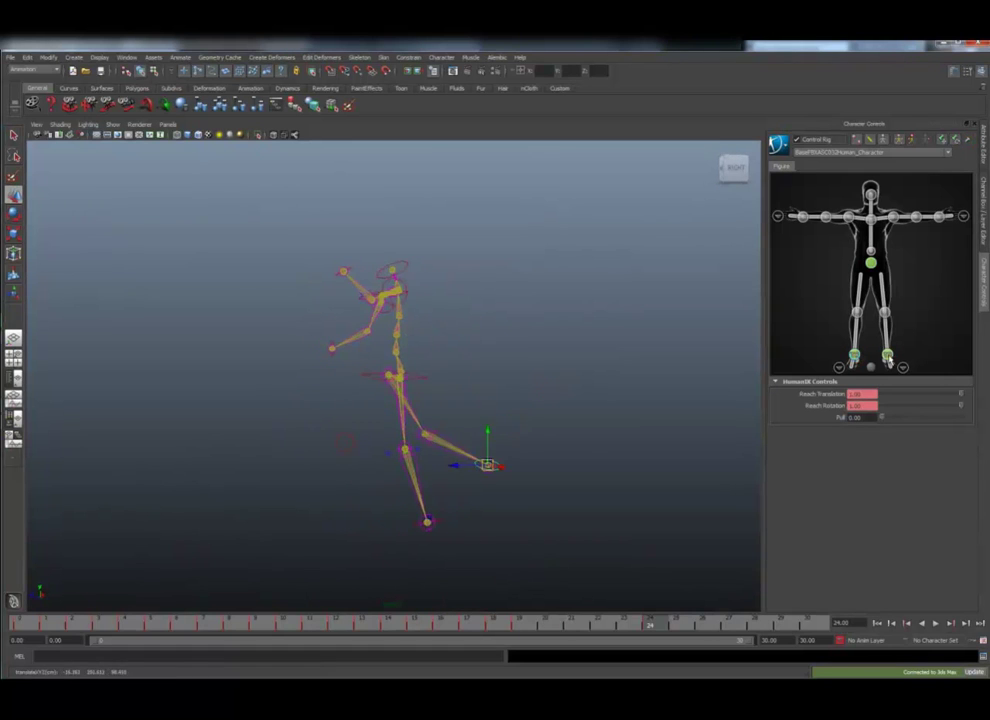
Step: Bend the torso forward at frame 24 by rotating the control rig's lower spine effector
left_click_drag(503, 403, 560, 408, "alt")
left_click(397, 422)
left_click_drag(506, 450, 522, 439, "alt")
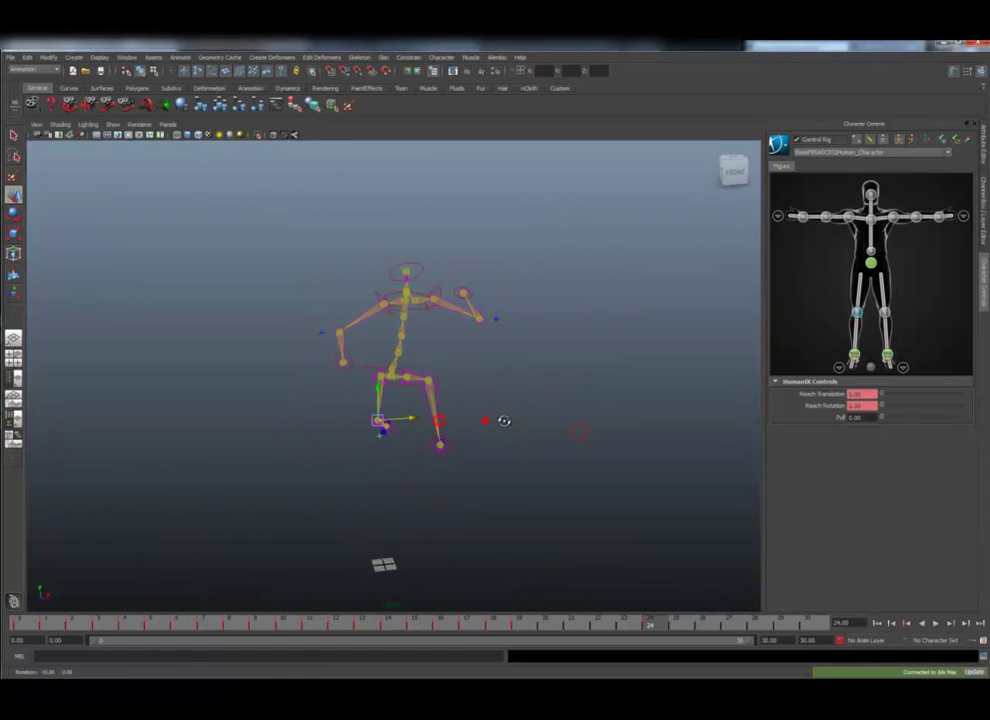
left_click(871, 251)
key("e")
left_click_drag(404, 327, 364, 344)
Step: Move the left hand effector back alongside the body at frame 24
left_click(822, 310)
left_click(943, 215)
key("w")
left_click_drag(554, 381, 490, 378, "alt")
left_click_drag(303, 369, 340, 368)
left_click_drag(480, 400, 560, 402, "alt")
left_click_drag(455, 373, 472, 360)
left_click_drag(557, 400, 588, 396, "alt")
Step: Bring the other arm back behind the torso and tilt the head with its effector at frame 24
left_click(335, 379)
left_click_drag(352, 407, 412, 406, "alt")
left_click_drag(426, 375, 187, 455)
left_click(341, 324)
left_click_drag(341, 324, 350, 322)
left_click(394, 309)
left_click_drag(545, 338, 608, 302, "alt")
key("e")
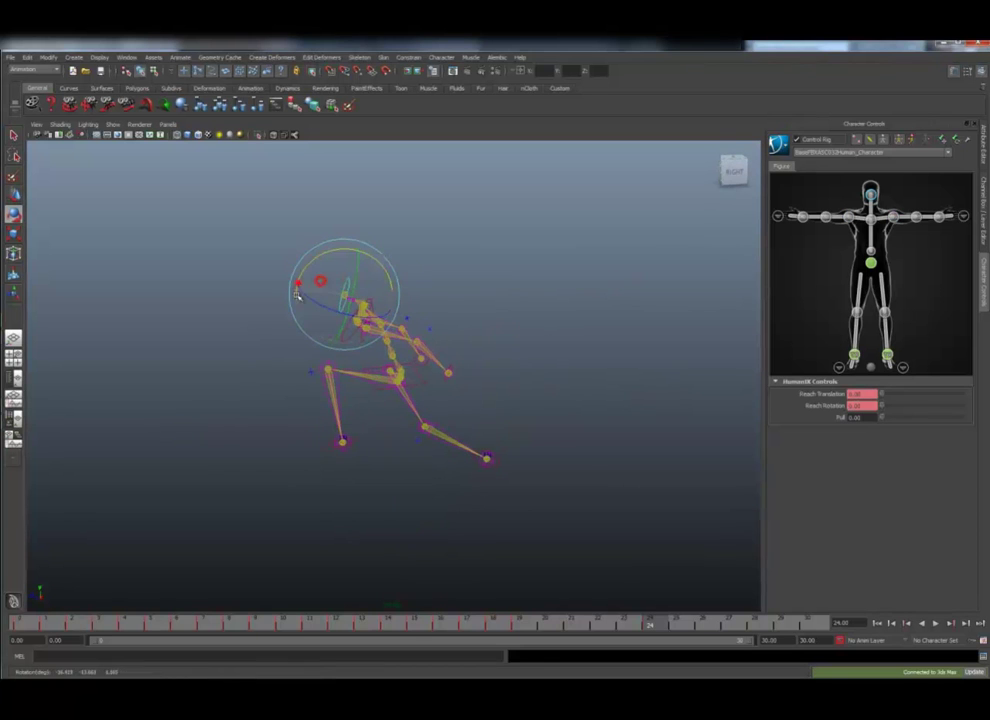
Step: At frame 28, lower the hips toward the ground in the side view and plant the front foot on the ground line
left_click_drag(640, 630, 736, 627)
key("space")
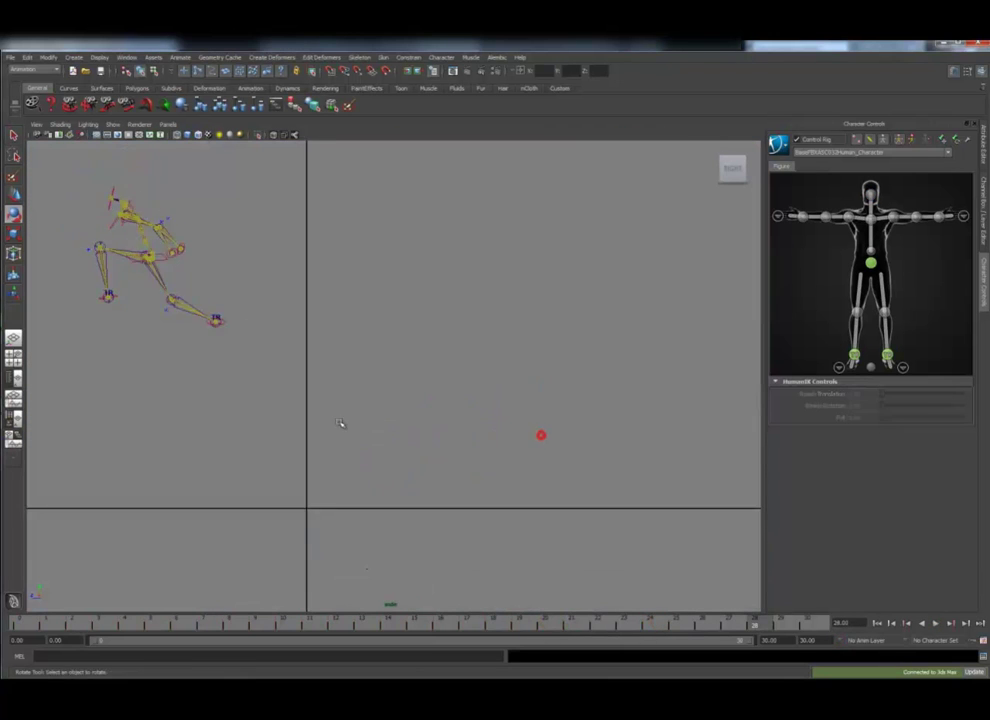
left_click(267, 266)
key("w")
left_click_drag(266, 266, 184, 450)
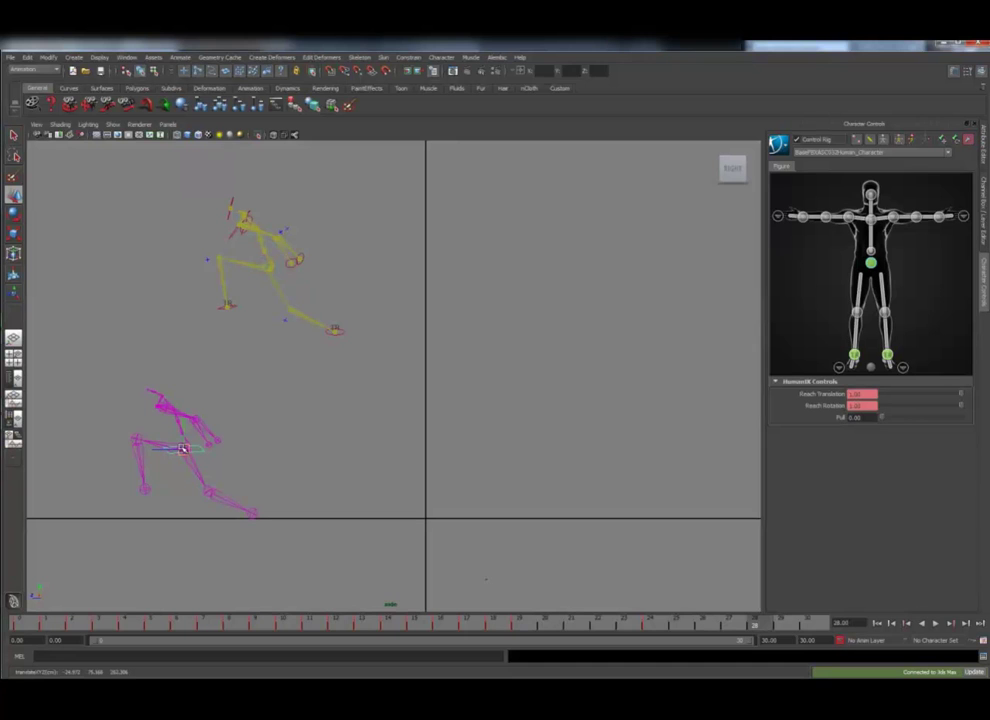
left_click_drag(145, 488, 139, 512)
Step: Lower the right hand effector to the ground in front of the body at frame 28
left_click(280, 406)
key("space")
key("space")
left_click_drag(400, 365, 396, 431, "alt")
left_click(467, 449)
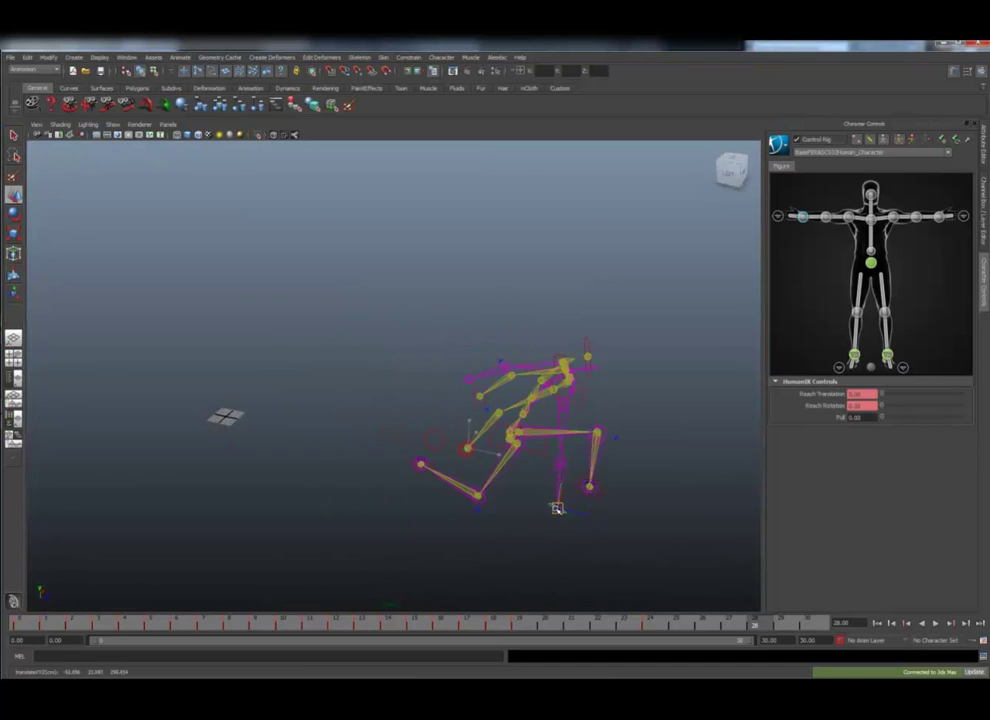
left_click_drag(557, 508, 608, 515, "alt")
key("space")
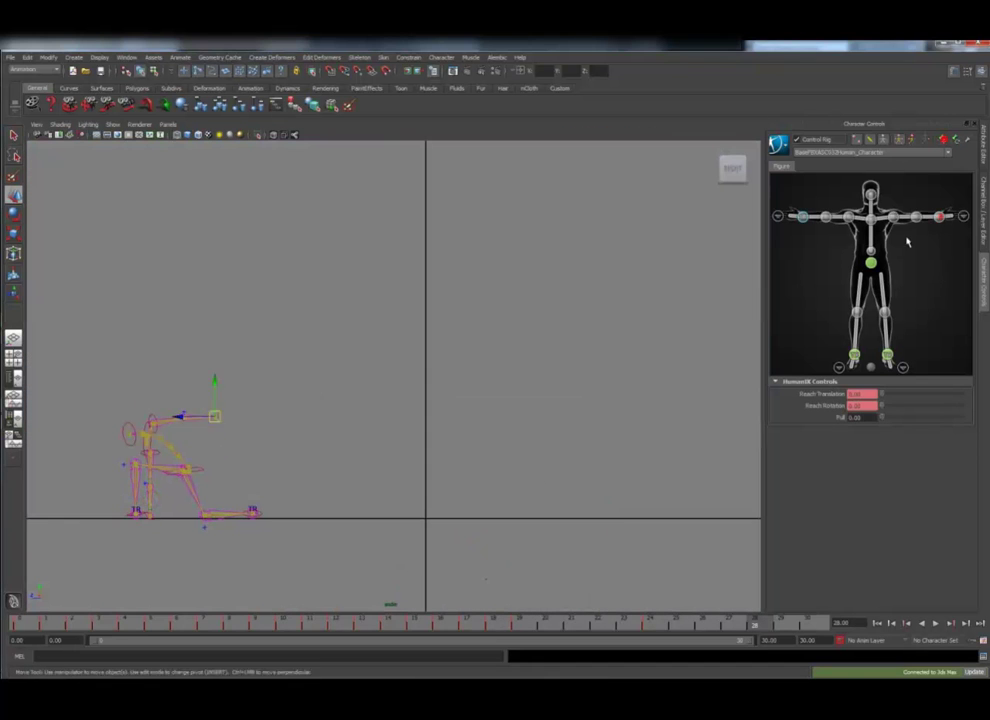
Step: Bring the left arm down to the ground at frame 28, adjust its elbow and key the crouching pose
key("space")
key("space")
left_click_drag(541, 294, 490, 318, "alt")
left_click(493, 344)
left_click_drag(530, 346, 638, 394)
left_click(404, 504)
left_click(914, 220)
left_click_drag(440, 430, 497, 435, "alt")
left_click_drag(585, 440, 515, 347, "alt")
key("s")
Step: Try to move the left shoulder effector up and back from the crouching pose
left_click(828, 628)
left_click(868, 262)
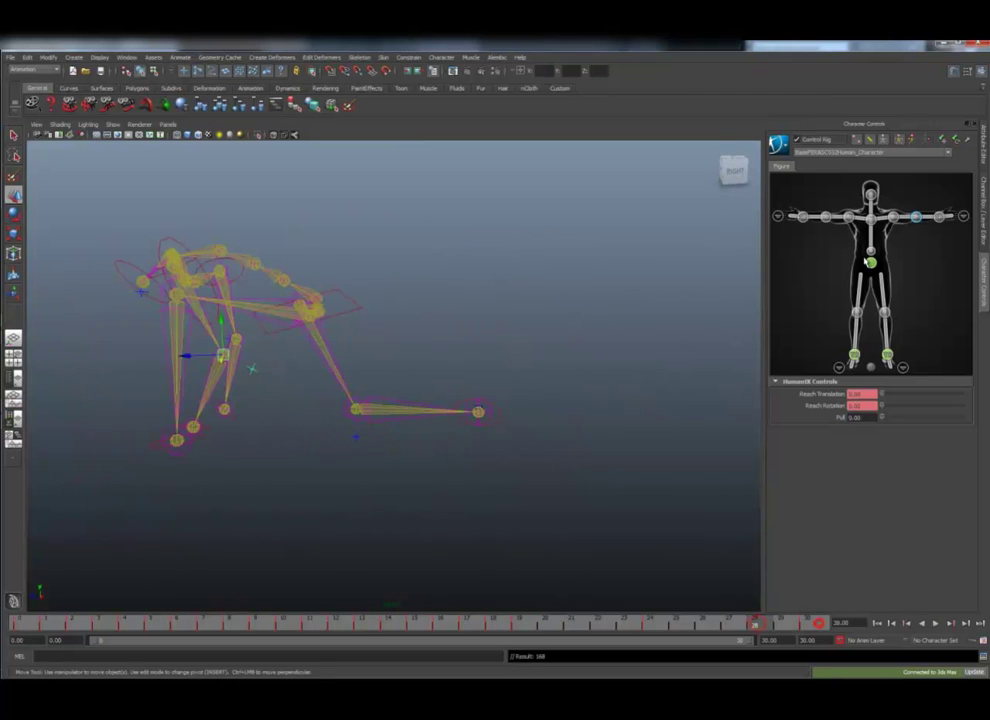
left_click(893, 216)
scroll(394, 376, "down", 3)
middle_click_drag(420, 320, 359, 447, "alt")
left_click_drag(201, 435, 225, 409)
key("ctrl+z")
Step: Raise the chest effector at frame 28 and rotate the upper body upright
left_click(381, 474)
left_click(871, 220)
left_click_drag(182, 446, 213, 387)
left_click_drag(294, 422, 466, 408, "alt")
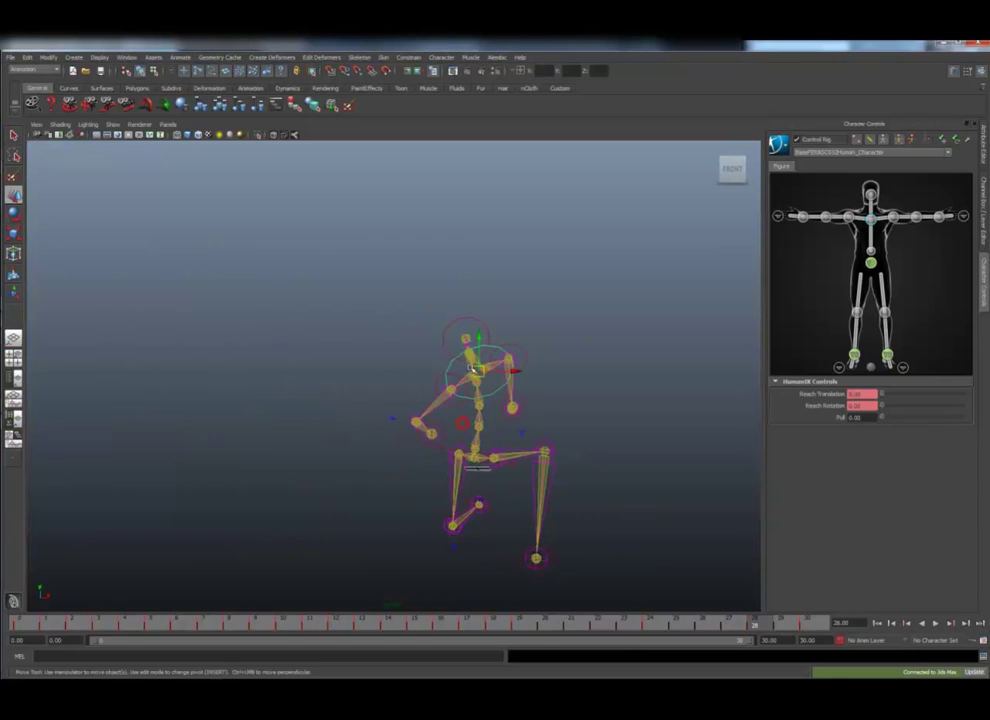
key("e")
left_click_drag(428, 363, 443, 336)
left_click_drag(616, 421, 420, 440, "alt")
left_click_drag(254, 369, 256, 396)
left_click_drag(367, 386, 393, 373, "alt")
Step: Raise the hips effector at frame 28 so the body lifts out of the crouch
left_click(274, 450)
key("w")
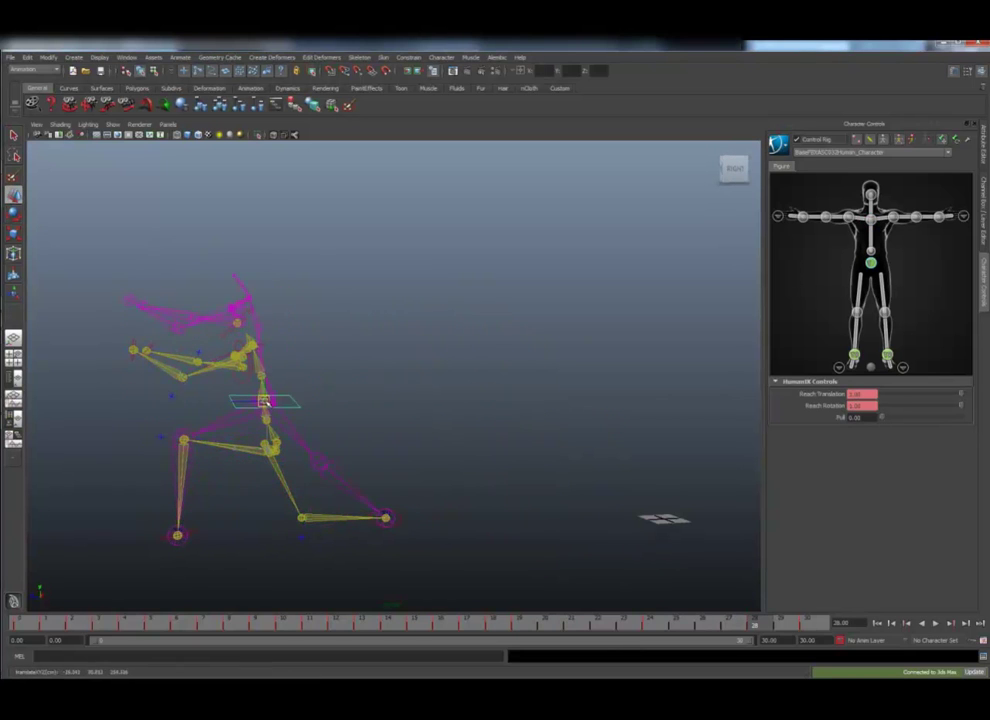
left_click_drag(267, 405, 266, 407)
left_click_drag(290, 390, 463, 327, "alt")
Step: Raise both hands above the head at frame 28 and key the pose
left_click(466, 350)
left_click(535, 338)
left_click(536, 345)
left_click_drag(528, 350, 526, 338)
left_click_drag(426, 351, 621, 318, "alt")
left_click_drag(561, 290, 500, 338, "alt")
left_click(575, 402)
left_click_drag(641, 468, 559, 462, "alt")
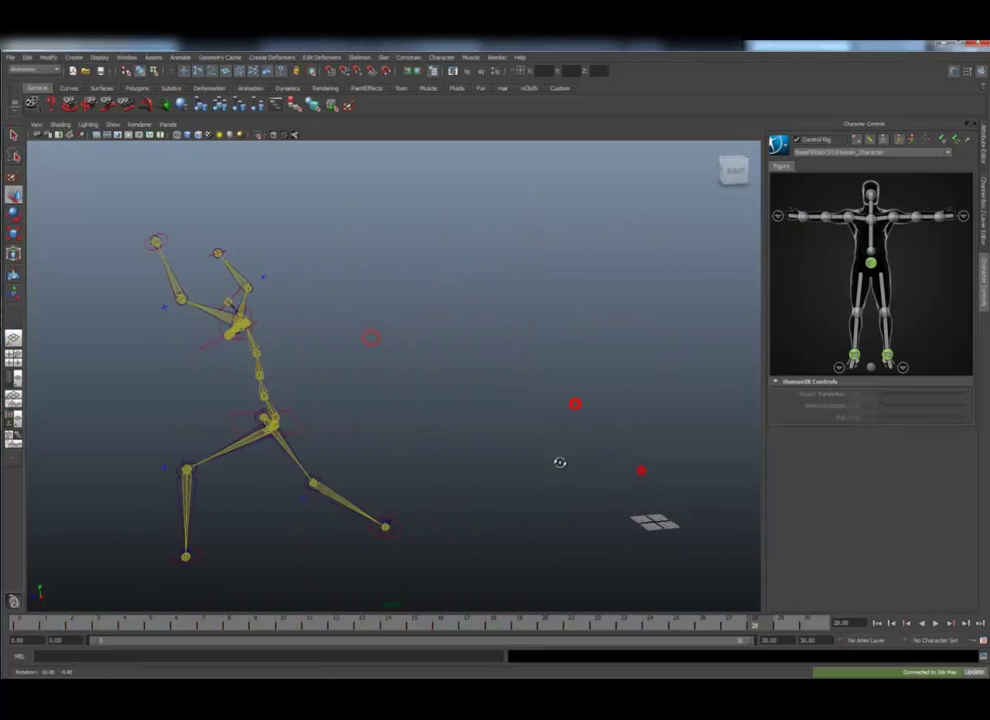
scroll(559, 462, "down", 3)
left_click(323, 403)
key("s")
Step: Play back the animation in the side and perspective views and extend the time range to frame 35
left_click_drag(758, 625, 668, 632)
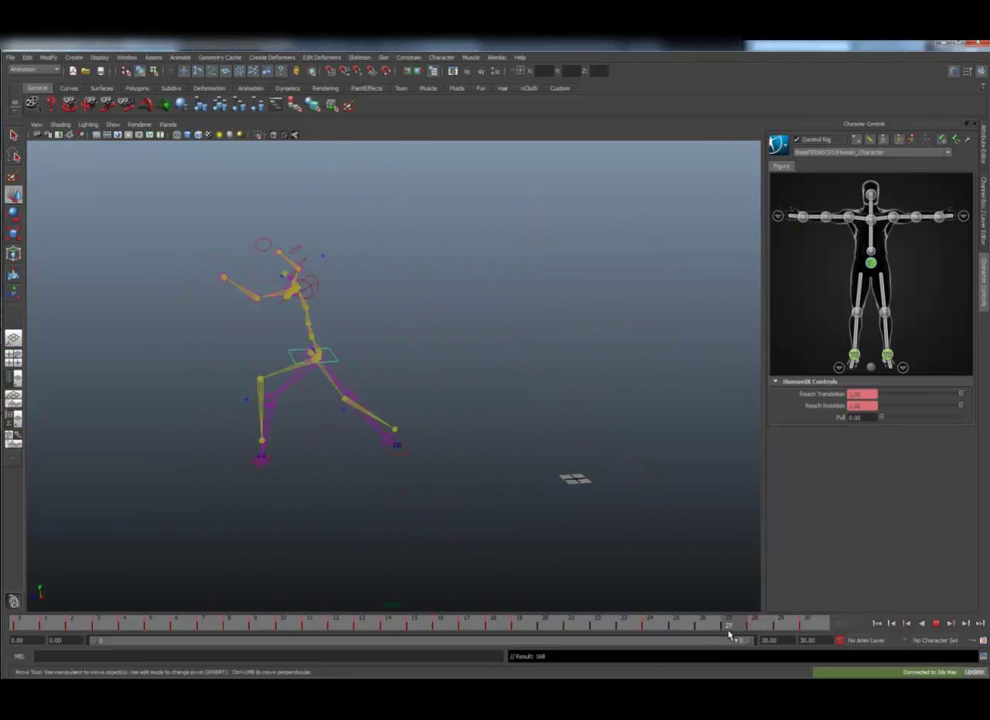
key("space")
key("alt+v")
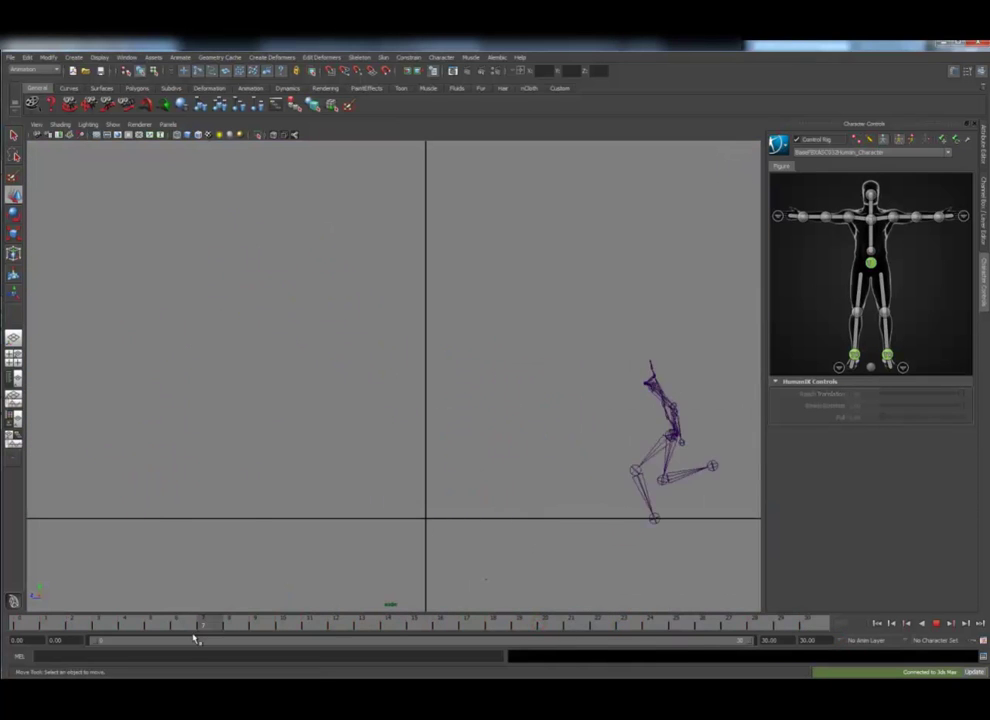
key("space")
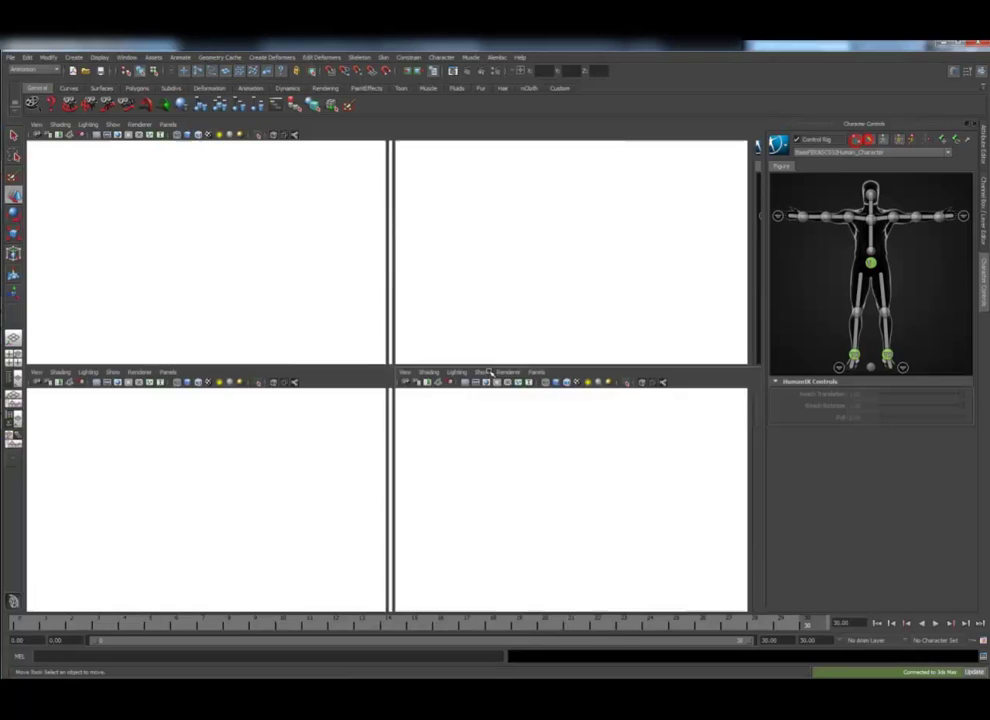
key("alt+v")
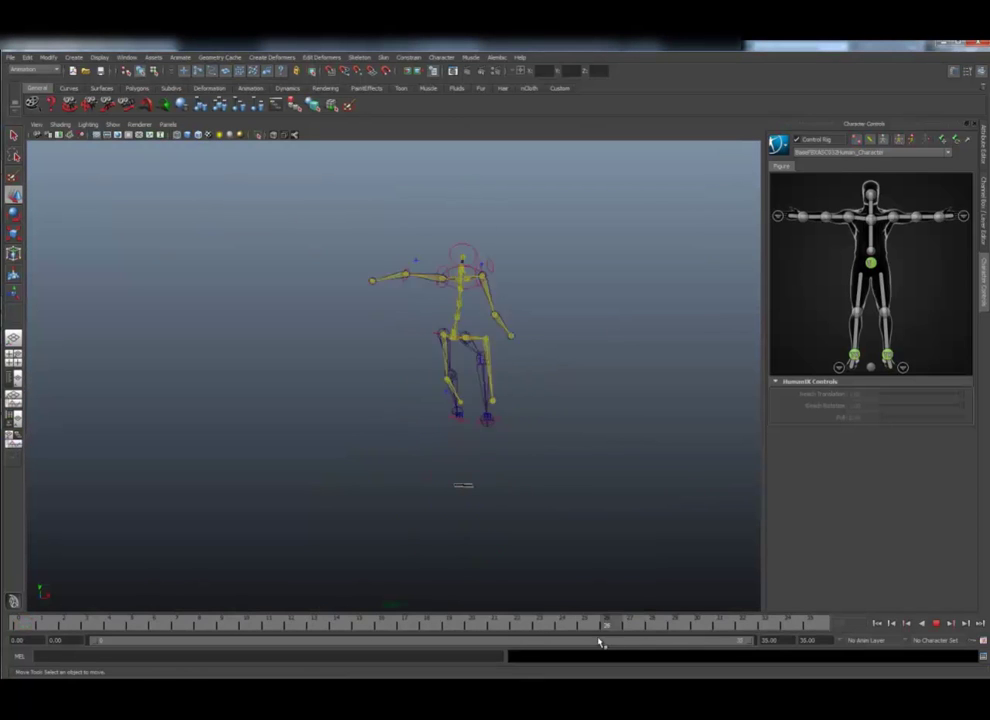
key("alt+v")
Step: Key Reach Translation and Reach Rotation on both ankle effectors at frame 21
left_click(873, 264)
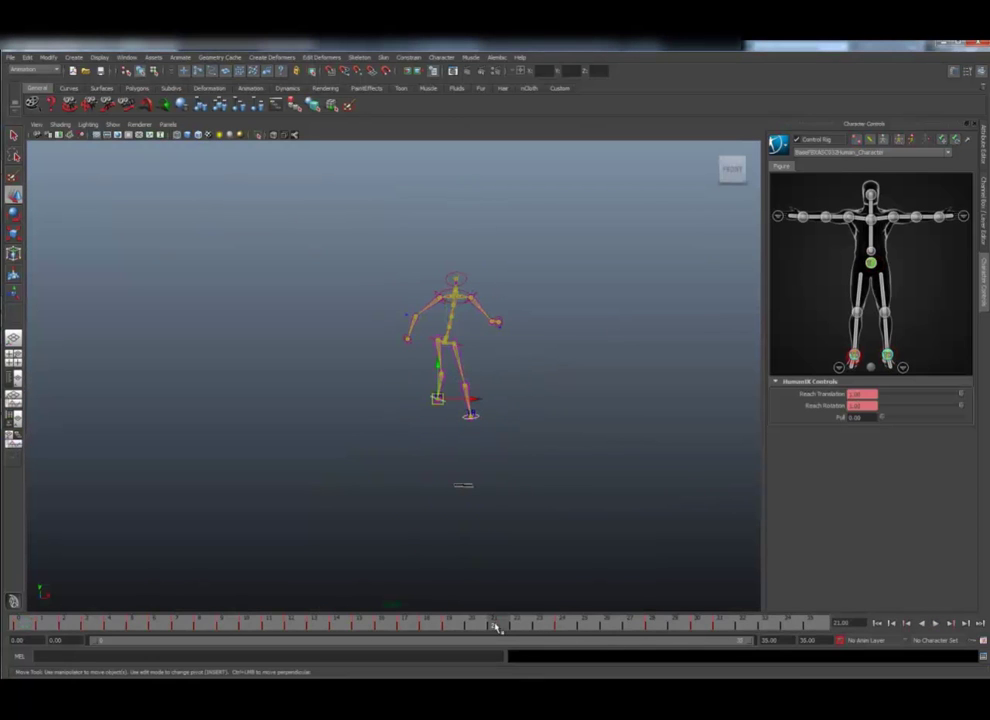
left_click(494, 626)
right_click(825, 398)
left_click(820, 433)
right_click(825, 407)
left_click(821, 443)
Step: Key Reach Translation and Reach Rotation on both ankle effectors at frame 20
left_click(477, 621)
right_click(811, 396)
left_click(811, 431)
right_click(820, 405)
left_click(820, 441)
Step: Scrub to frame 27 and key both ankle effectors' Reach Translation and Reach Rotation there
left_click(453, 627)
mouse_move(467, 630)
left_mouse_down()
mouse_move(694, 630)
mouse_move(645, 635)
left_mouse_up()
right_click(827, 394)
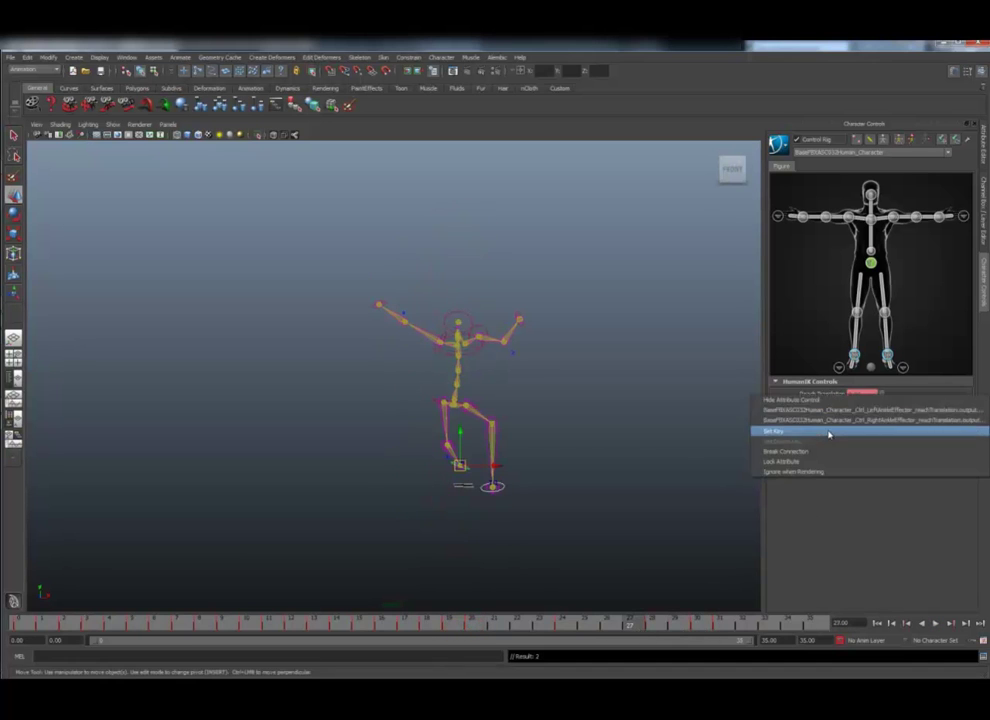
left_click(828, 432)
right_click(826, 406)
left_click(827, 443)
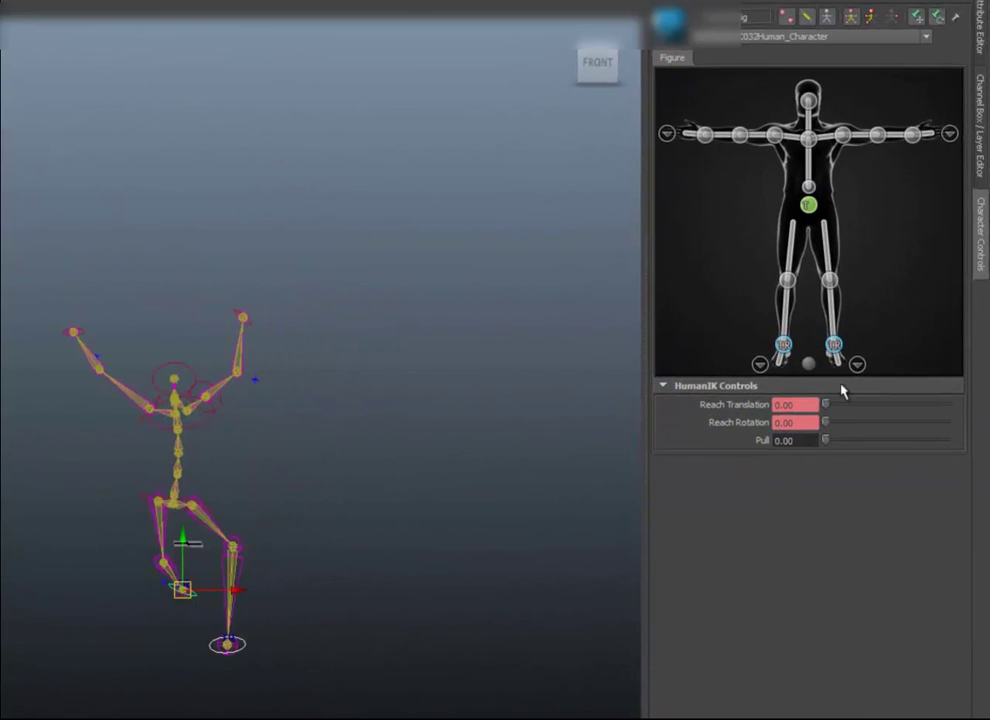
Step: Set both ankle effectors' Reach Translation and Reach Rotation to 1.00 and key the two attributes
right_click(718, 408)
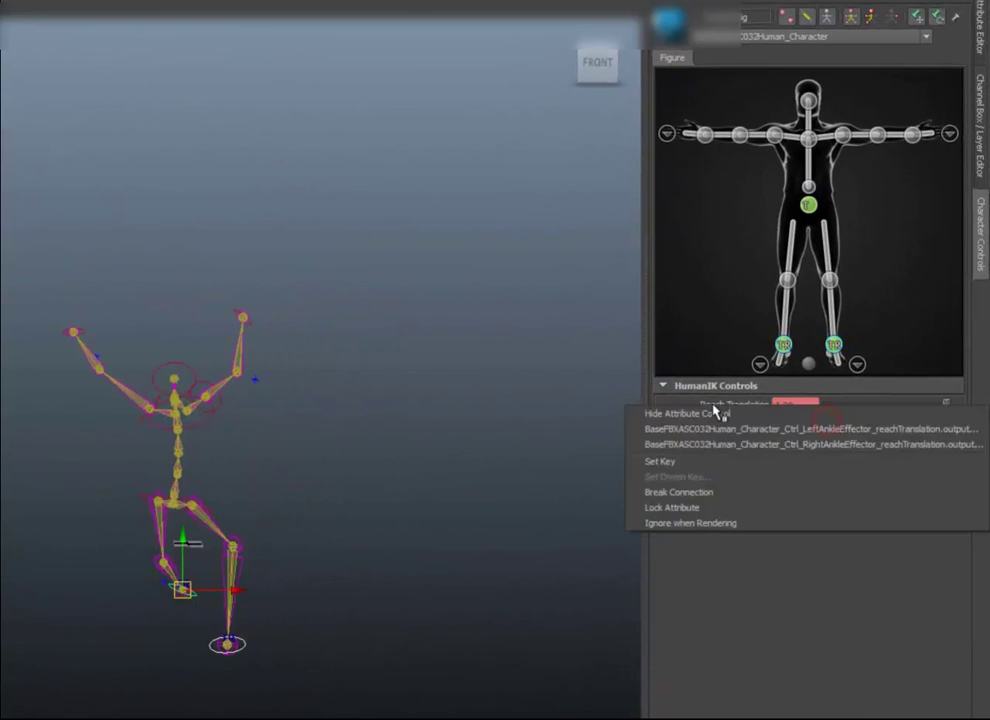
left_click(714, 460)
right_click(718, 425)
left_click(722, 480)
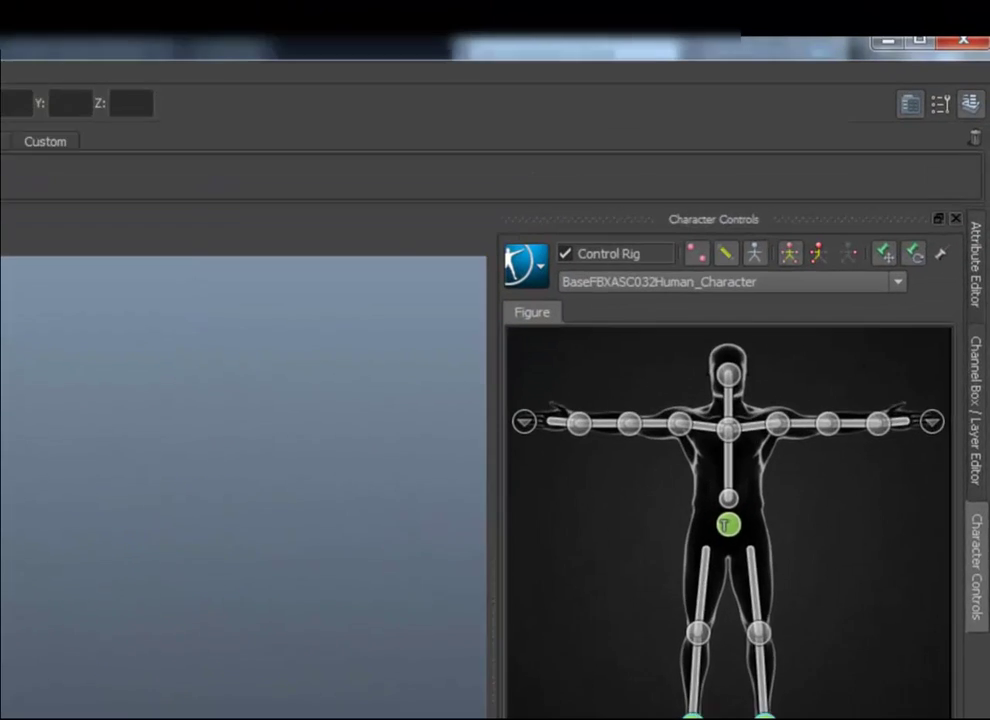
Step: Bake the control rig's animation to the skeleton and send the update to the connected 3ds Max scene
left_click(527, 265)
mouse_move(515, 446)
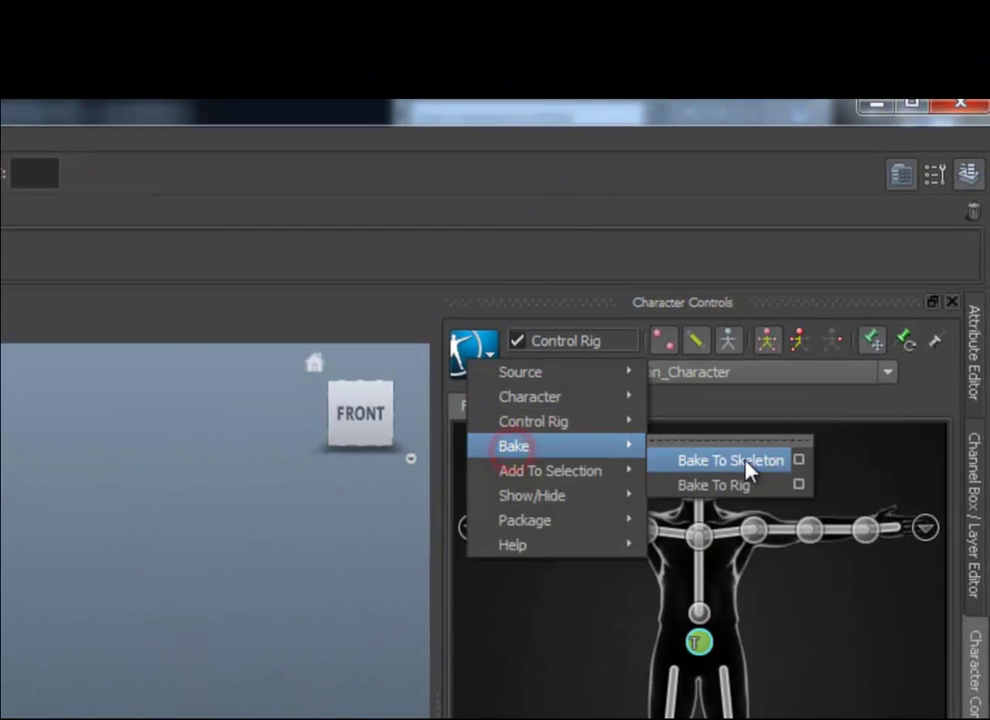
left_click(743, 460)
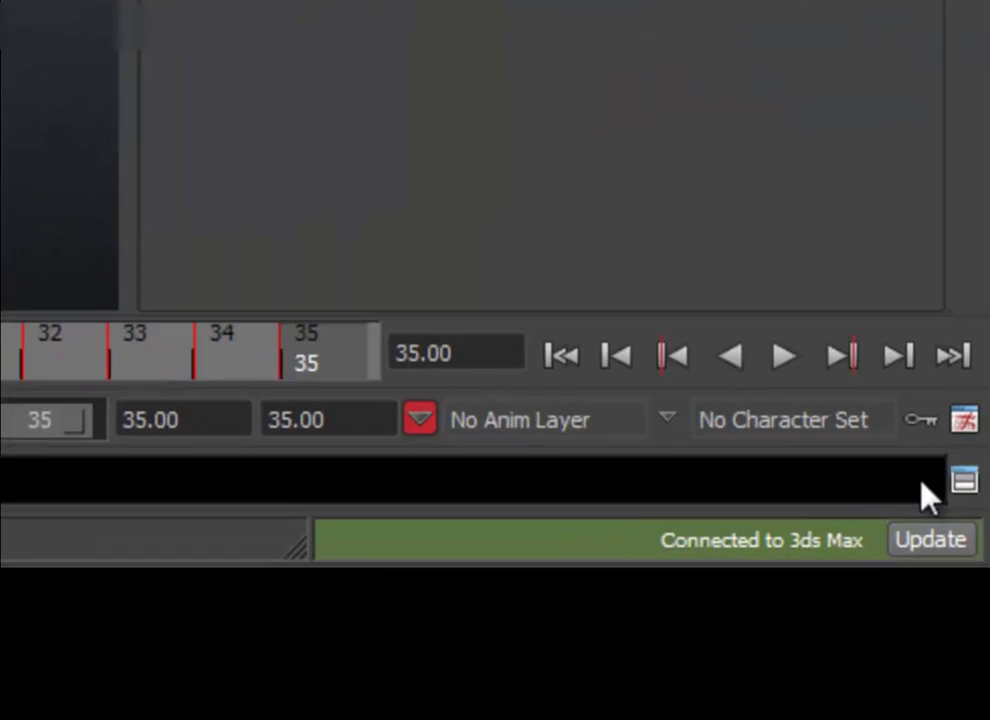
left_click(974, 673)
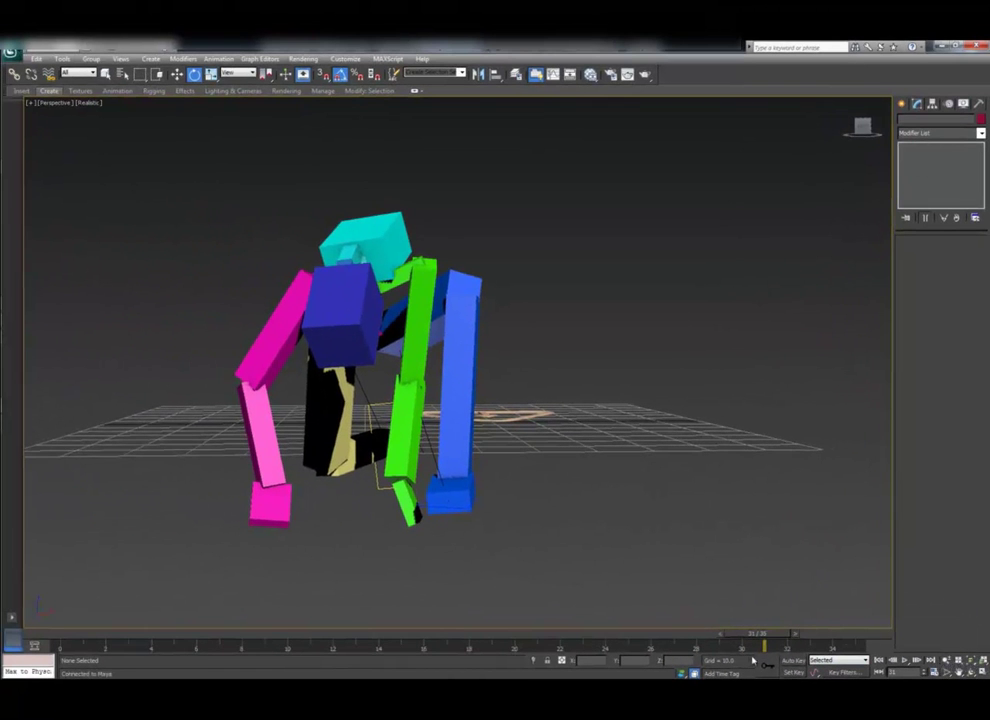
Step: In 3ds Max, scrub through the updated CAT rig animation from frame 0 to about frame 30
left_click_drag(731, 640, 62, 645)
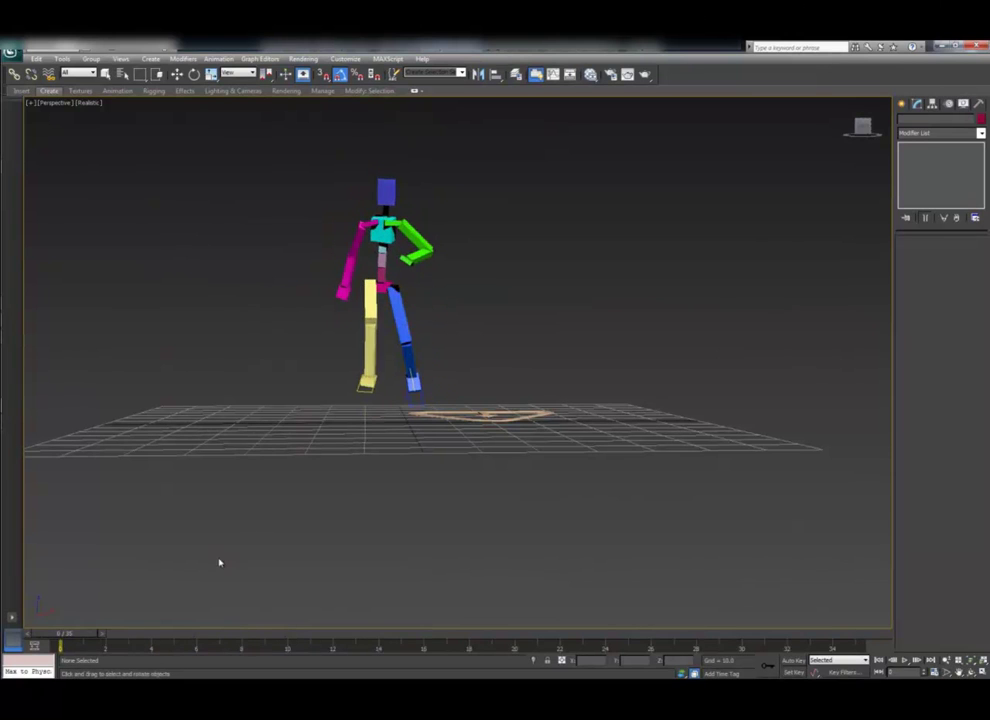
scroll(484, 468, "down", 5)
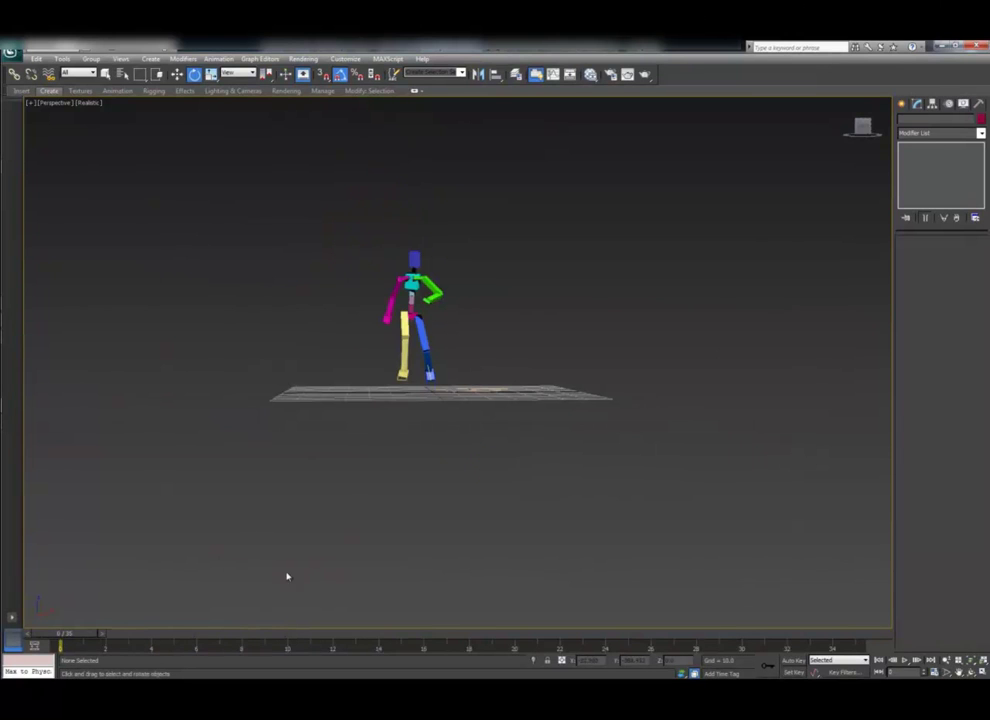
left_click_drag(62, 634, 741, 648)
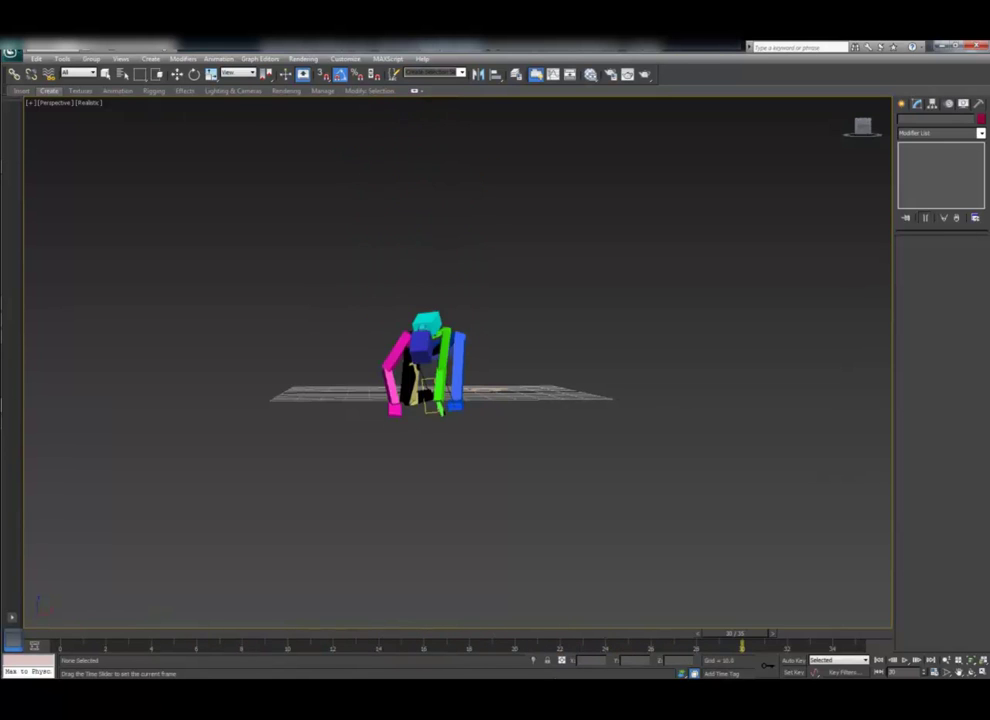
Step: Rotate the Base Human rig's head upward by about -105 degrees on the X axis at frame 31
left_click(421, 343)
left_click_drag(422, 344, 423, 288)
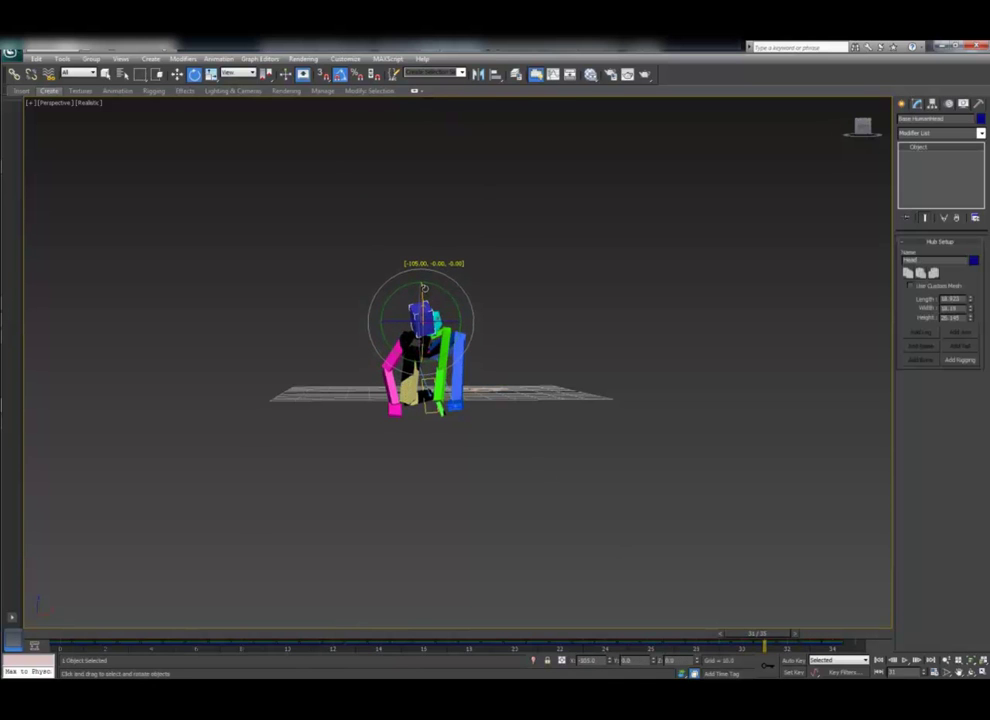
left_click(570, 293)
scroll(570, 305, "up", 5)
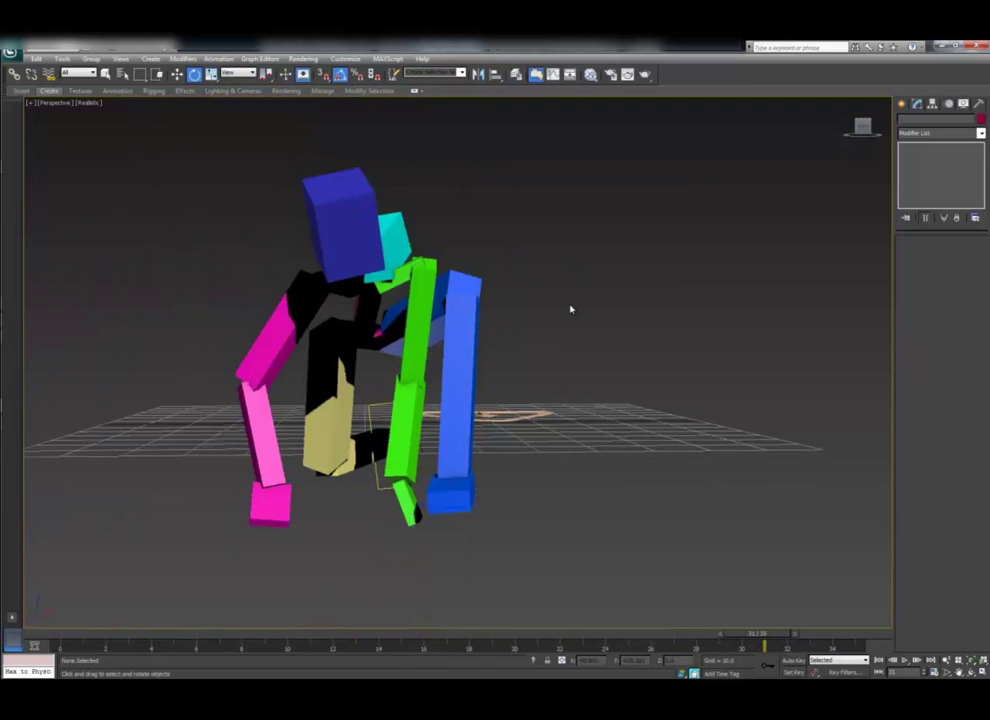